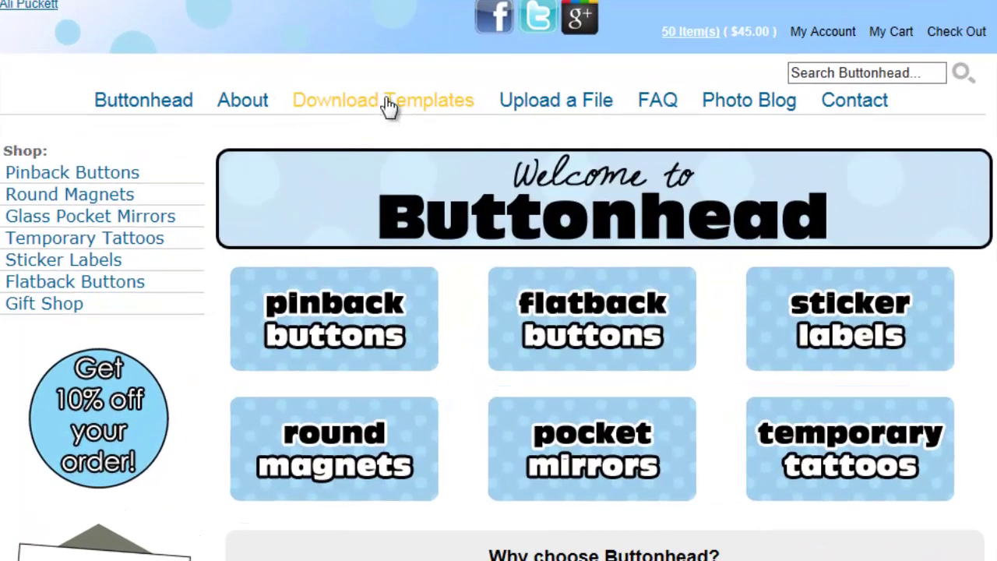
Go to Download Templates and scroll down to the 1, 1.5 and 2.25 inch template links
click(390, 109)
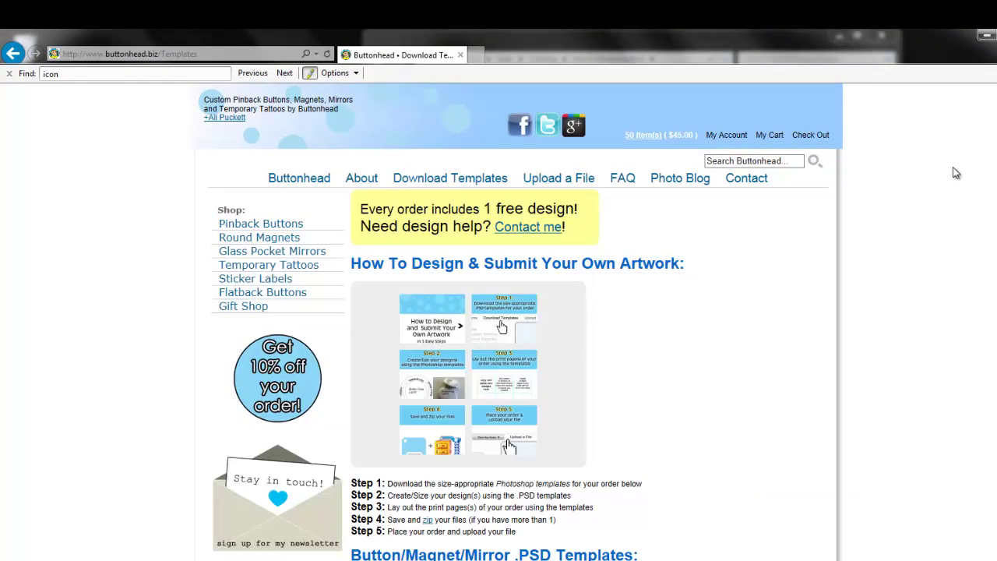
scroll(520, 322, down, 1)
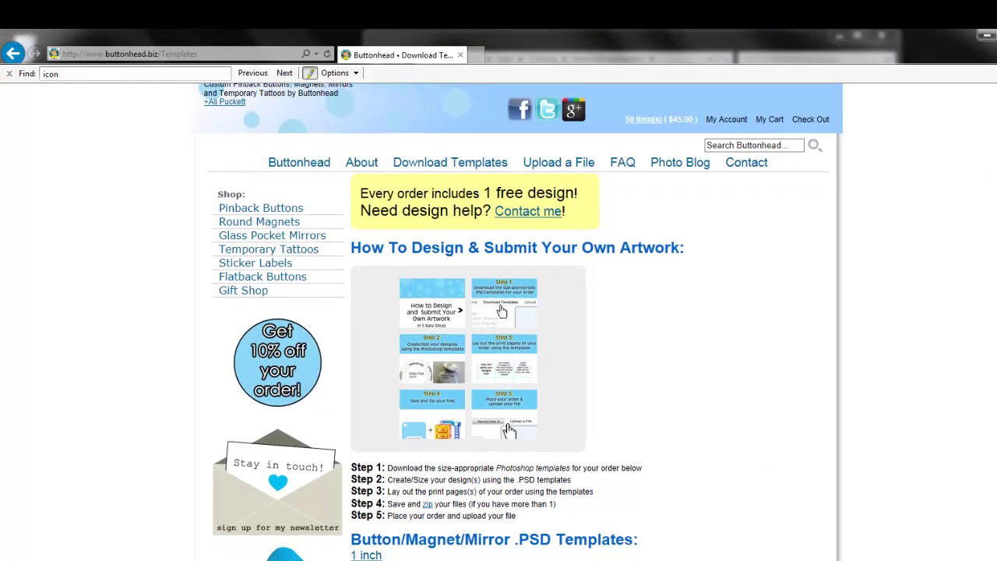
scroll(520, 321, down, 1)
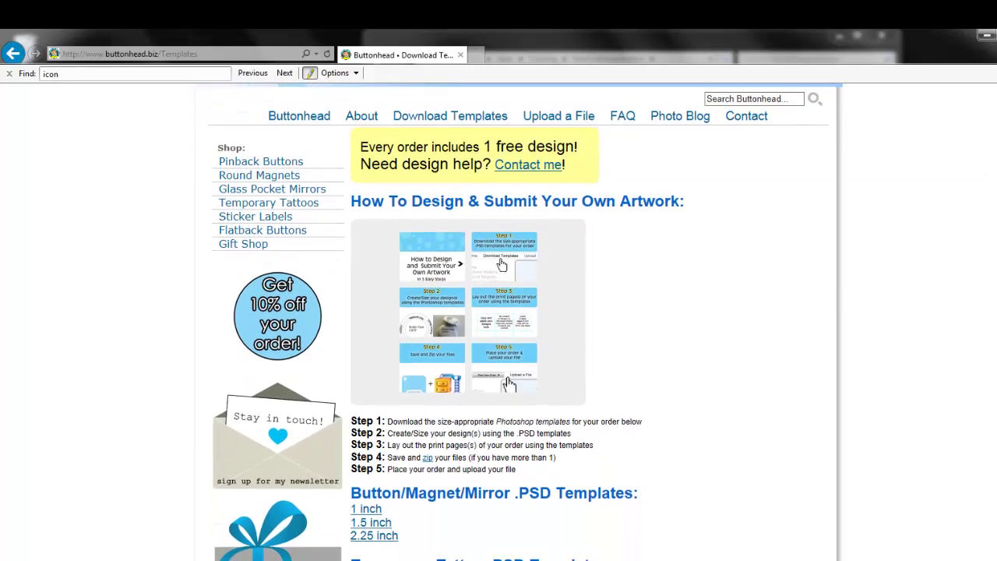
scroll(520, 322, down, 1)
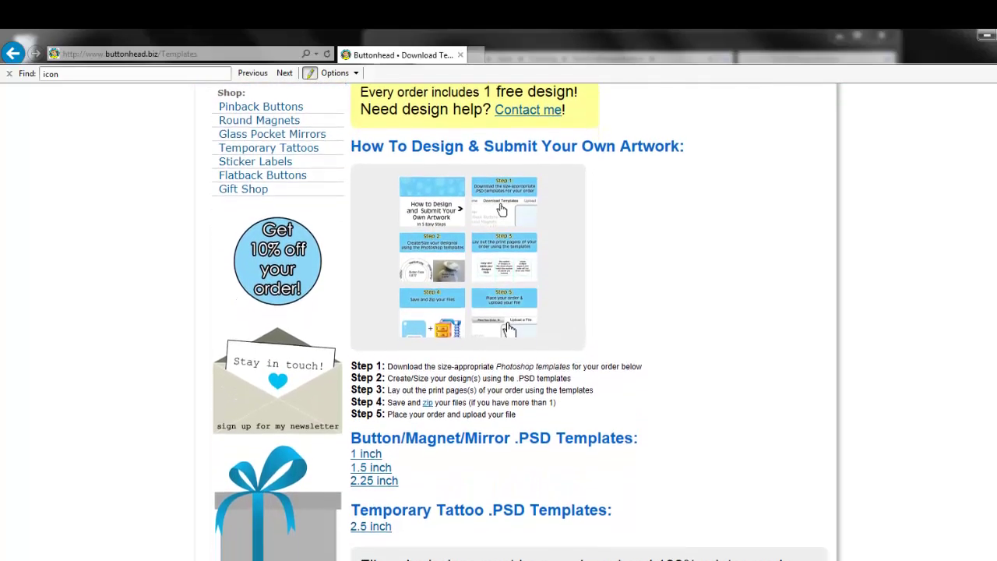
scroll(520, 322, down, 1)
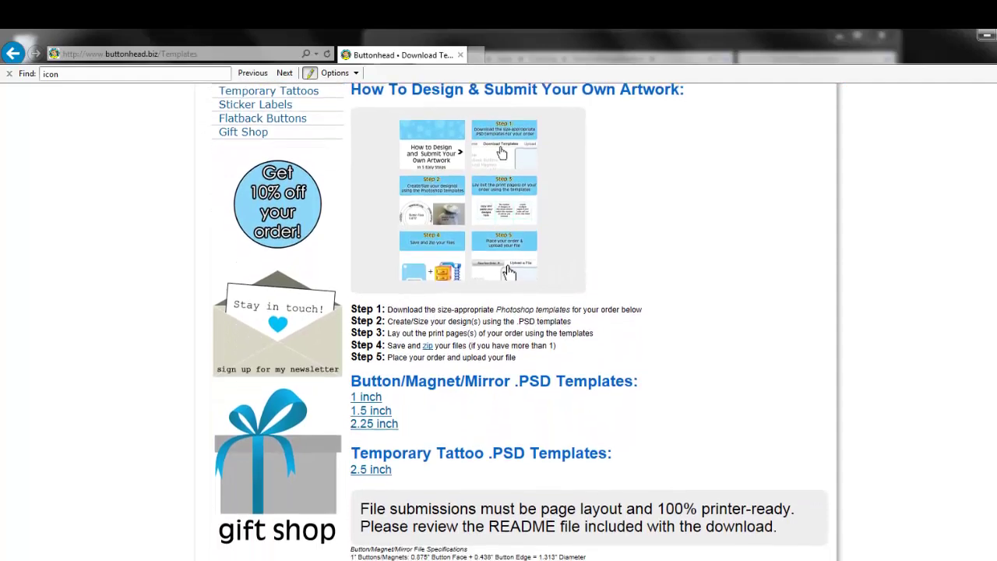
scroll(519, 322, down, 1)
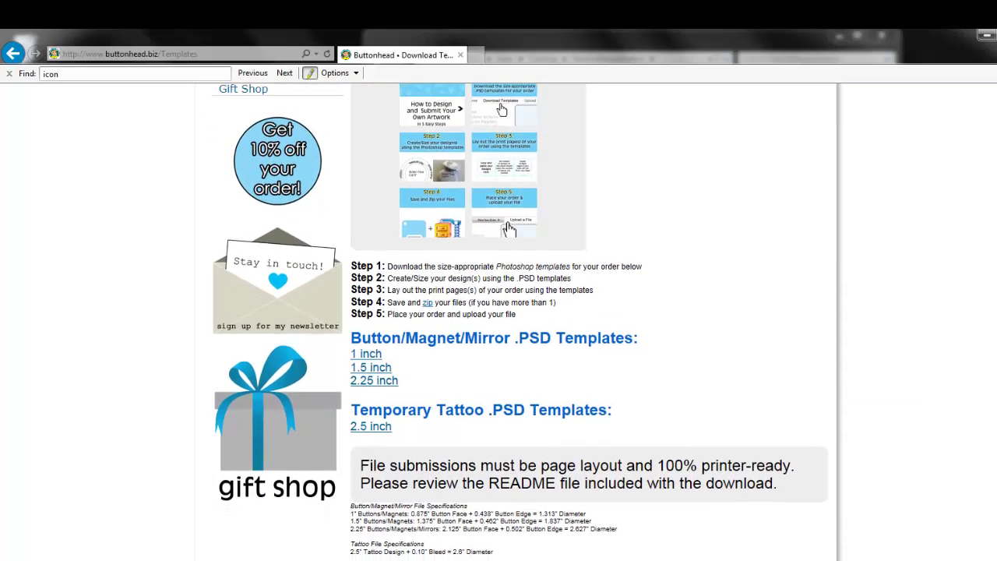
scroll(520, 322, down, 1)
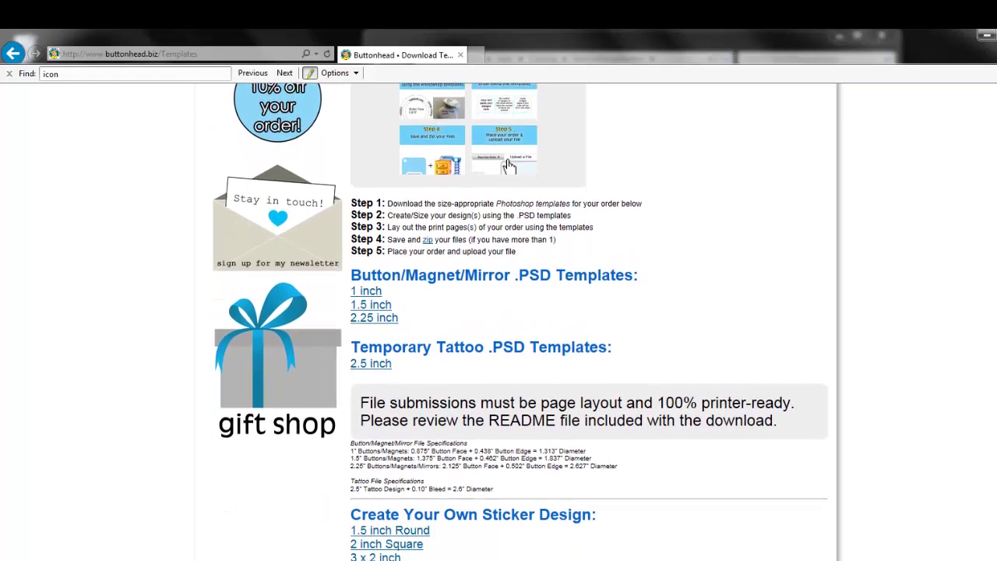
scroll(510, 433, down, 1)
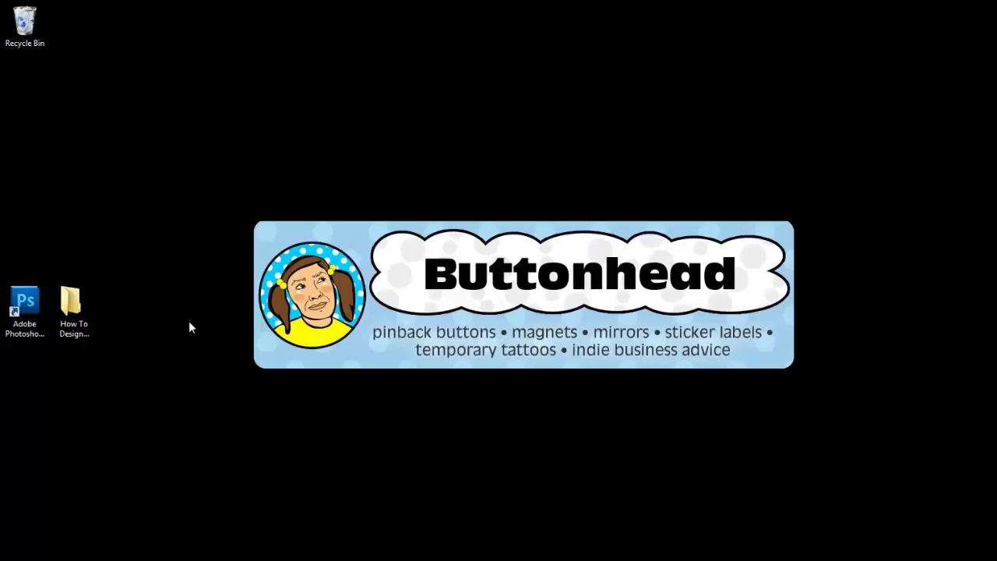
Launch Photoshop CS5 from its desktop shortcut and minimize it
click(23, 311)
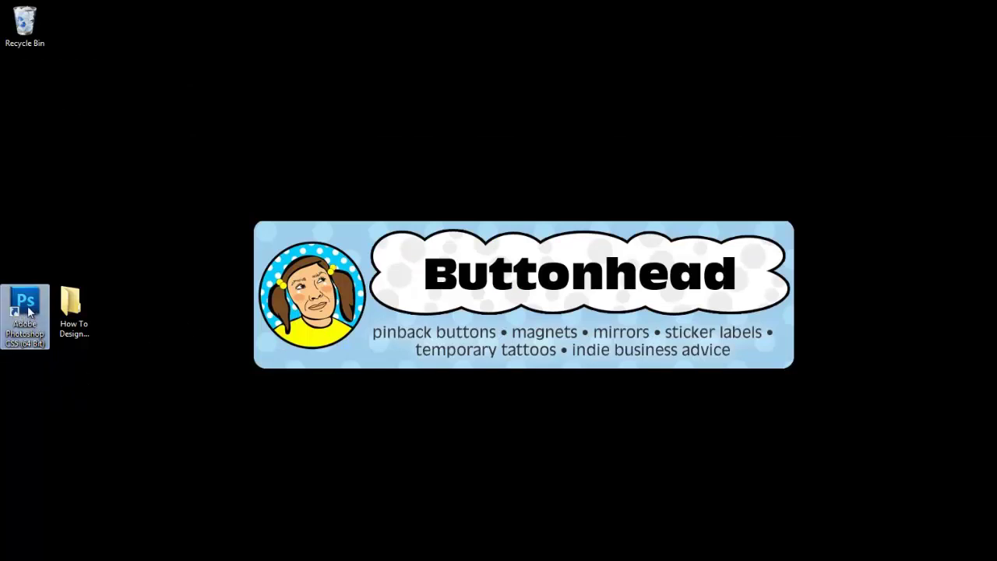
double_click(36, 330)
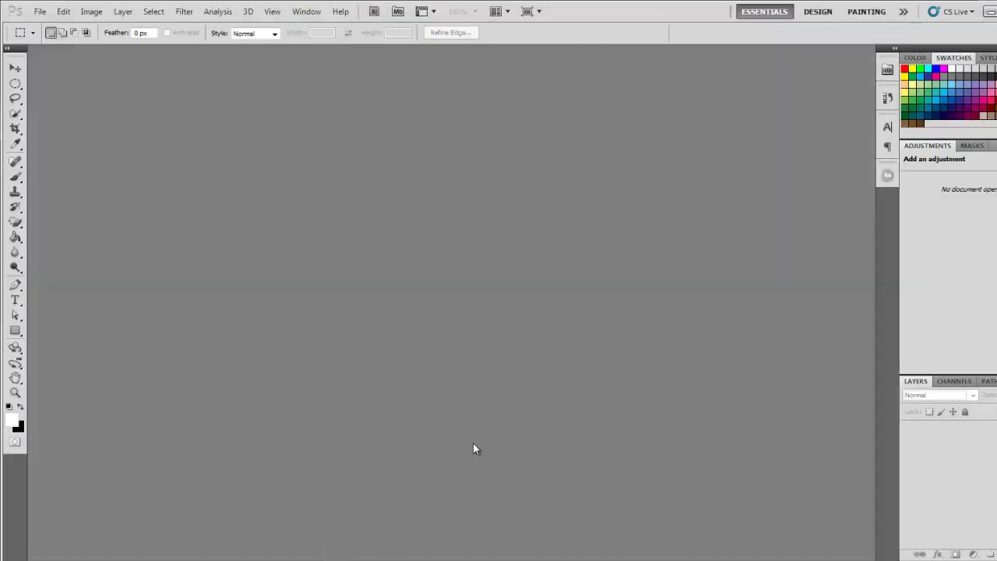
click(989, 13)
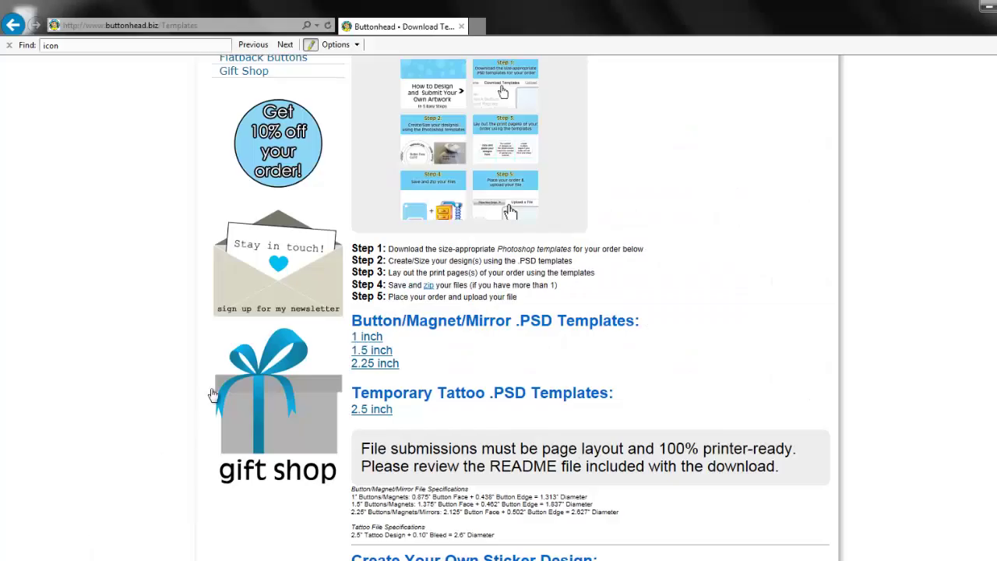
Save the 1 inch template download, 1inbuttonheadtemplates.zip, into the How To Design A Button folder
click(375, 340)
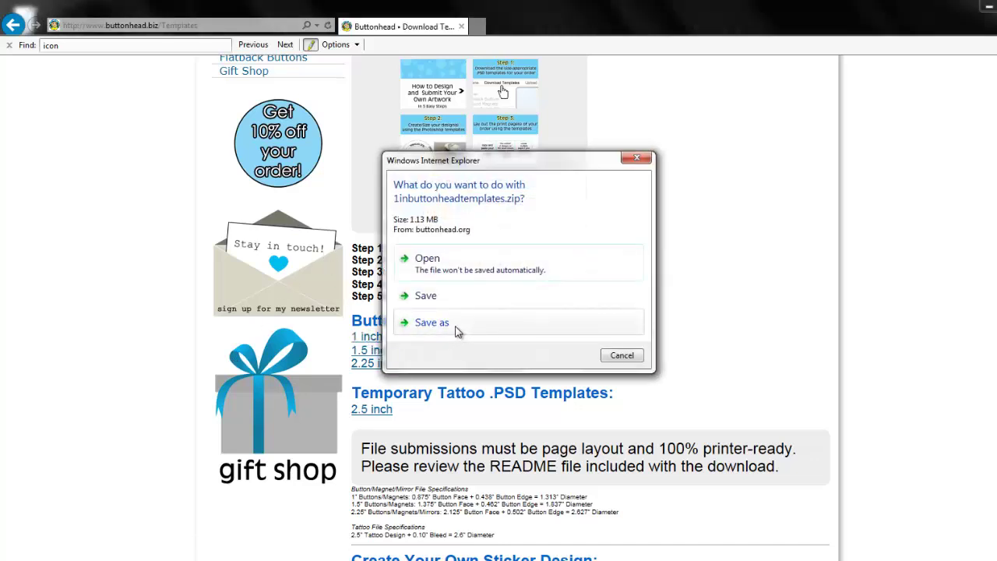
click(457, 335)
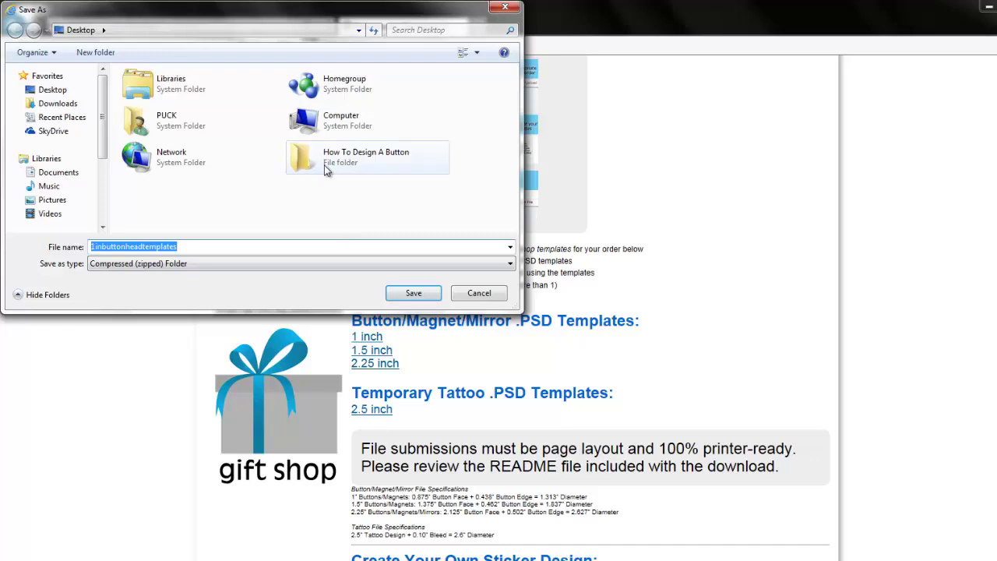
double_click(323, 167)
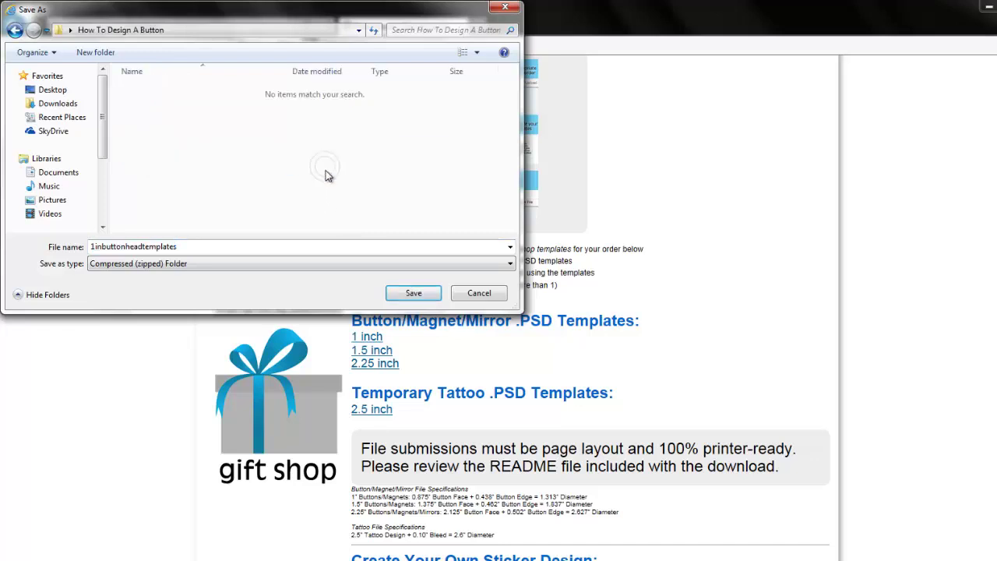
click(410, 292)
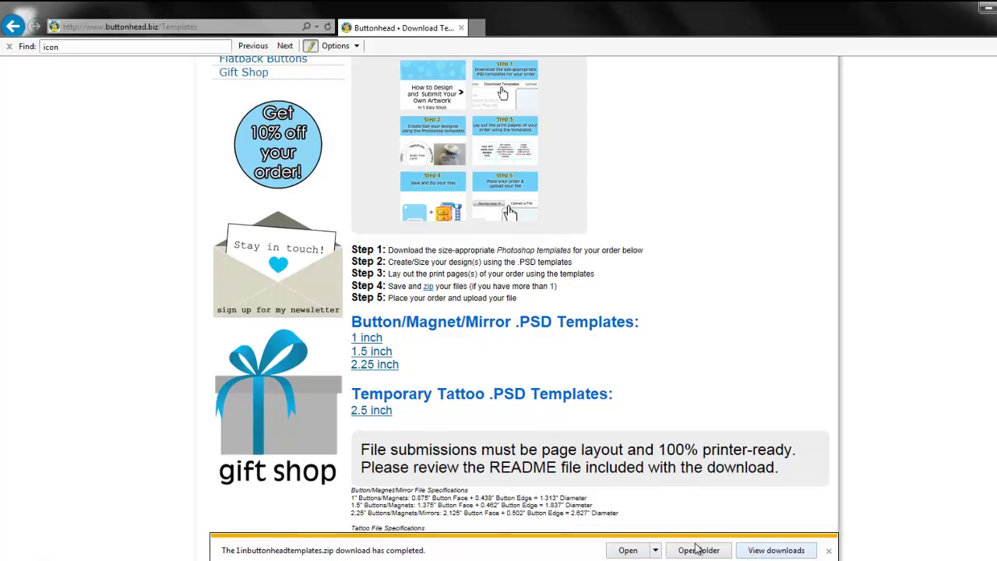
Extract the downloaded templates zip into its suggested folder
click(675, 552)
click(394, 151)
right_click(396, 156)
click(436, 193)
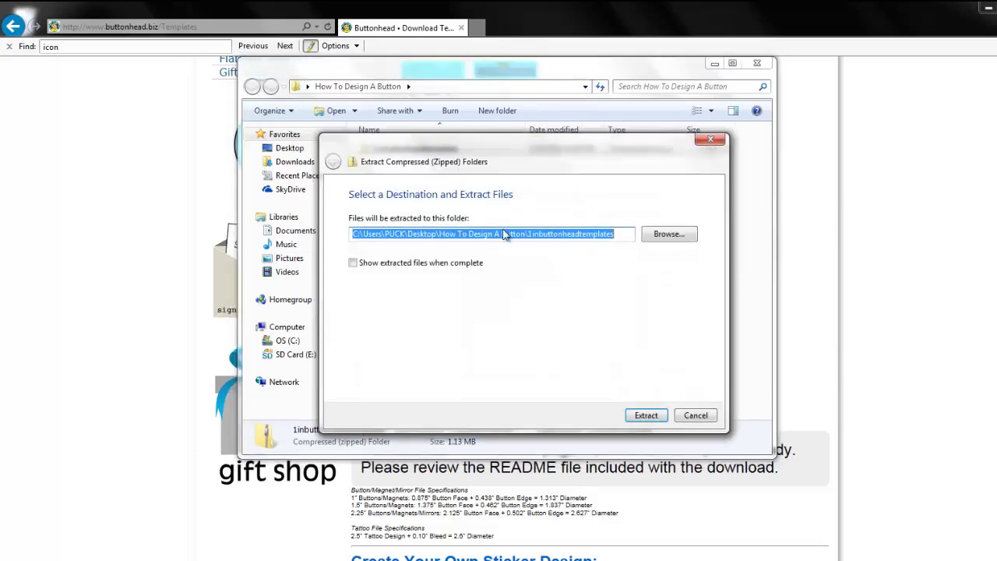
click(648, 417)
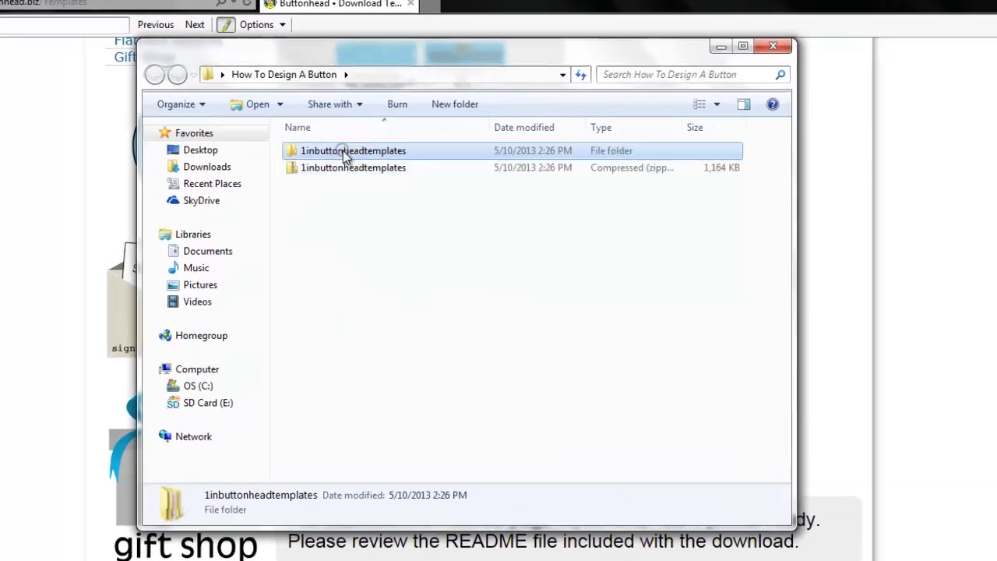
Open the 1inButtonheadTemplates folder and review the design, page, README and step1-5 files
double_click(342, 152)
double_click(329, 154)
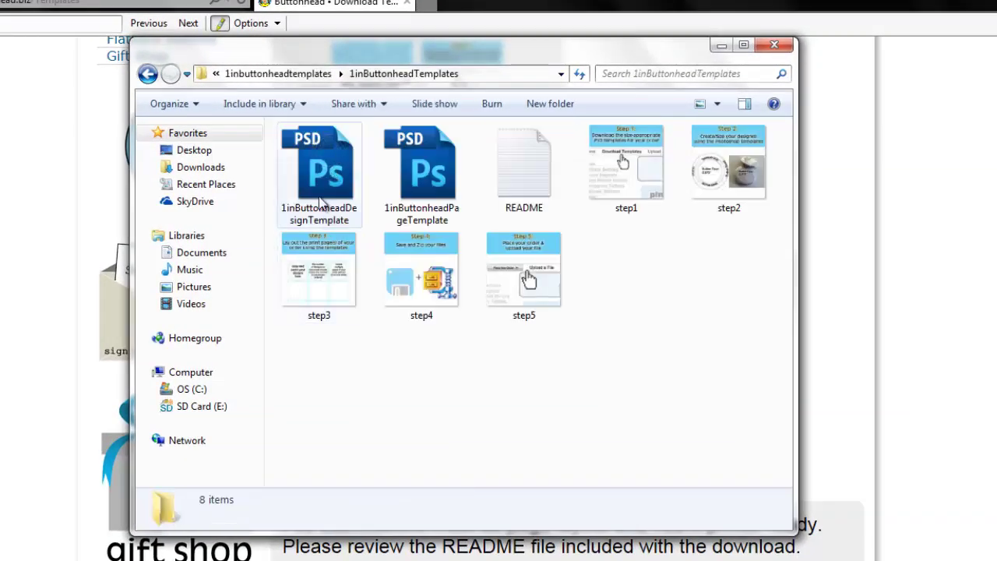
click(324, 206)
click(421, 195)
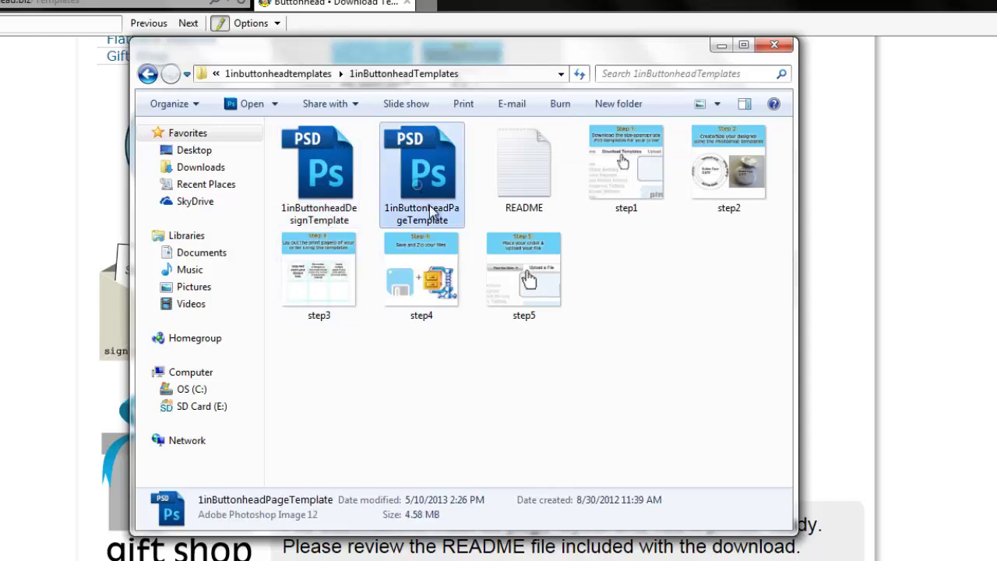
click(520, 166)
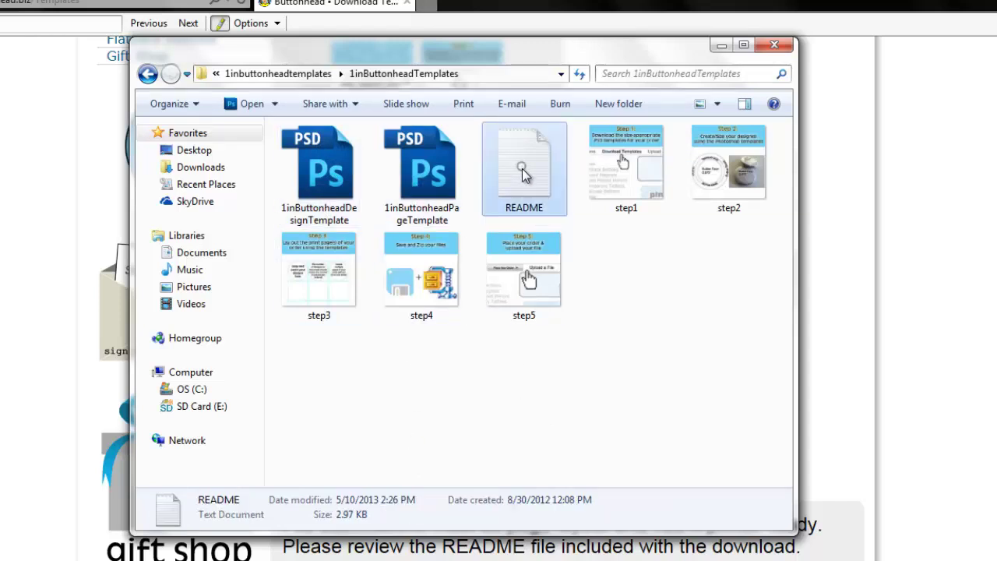
click(621, 199)
click(706, 185)
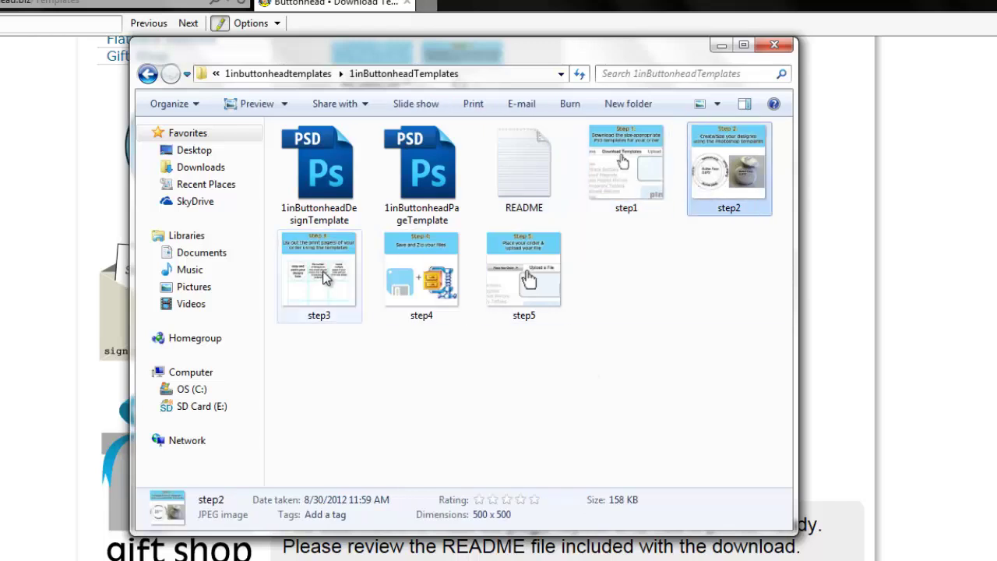
click(325, 278)
click(424, 269)
click(522, 300)
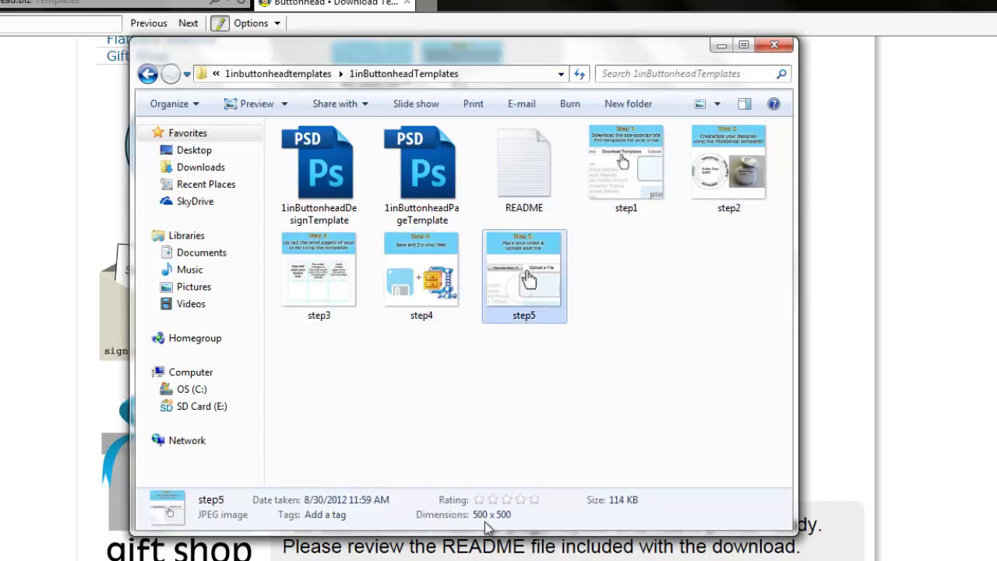
Open 1inButtonheadDesignTemplate.psd in Photoshop
double_click(324, 185)
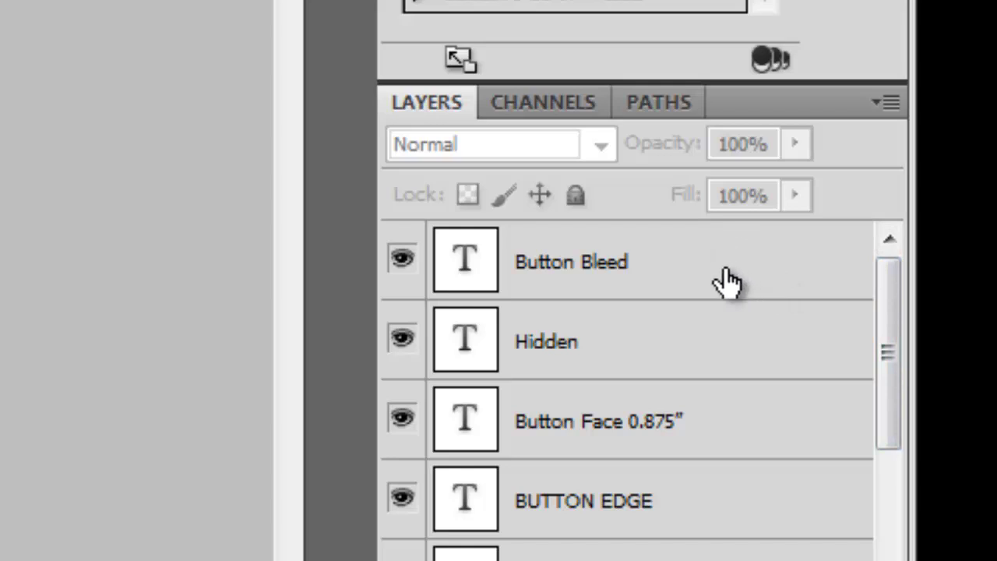
click(603, 274)
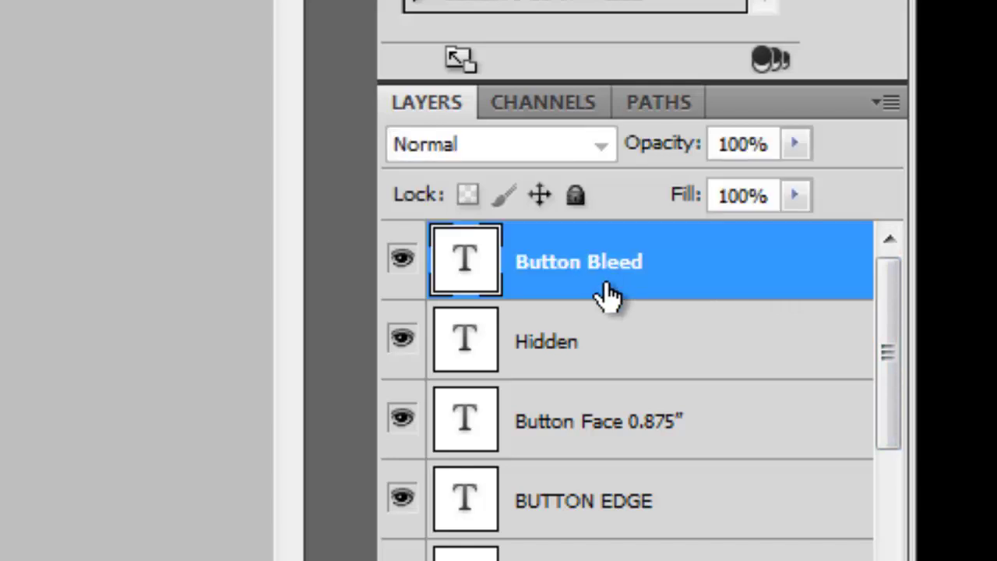
shift+click(611, 433)
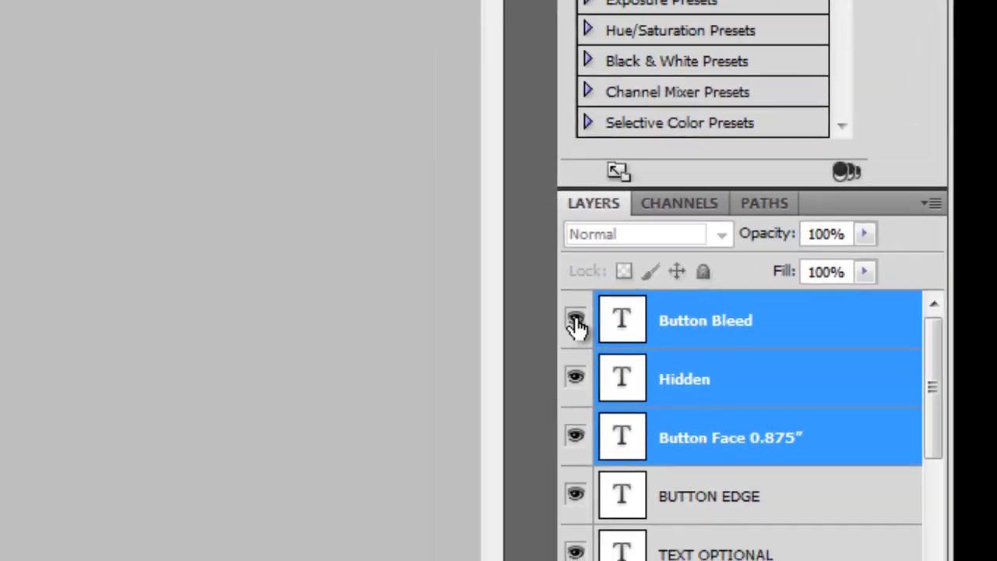
click(575, 322)
click(575, 379)
click(575, 436)
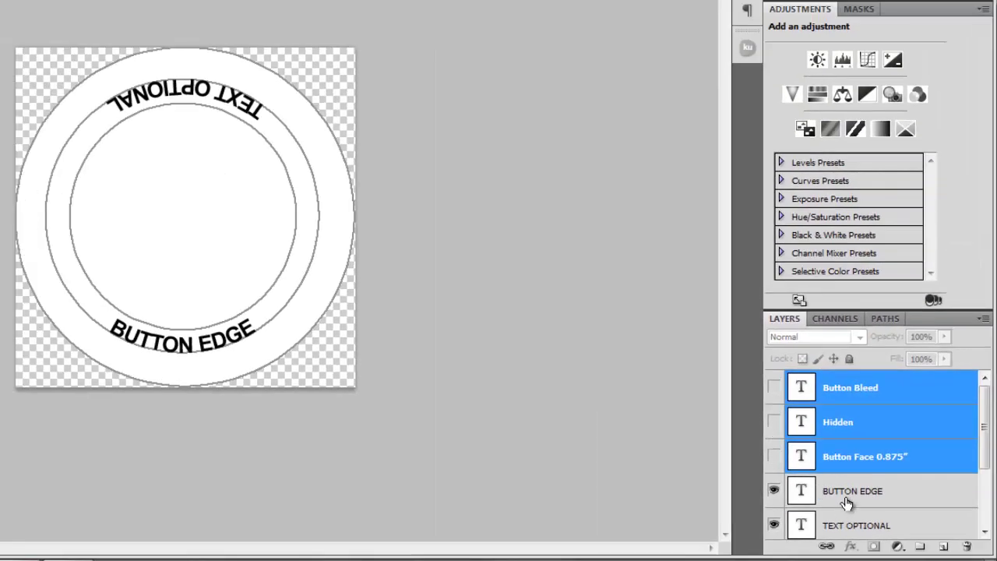
click(848, 499)
scroll(838, 456, down, 2)
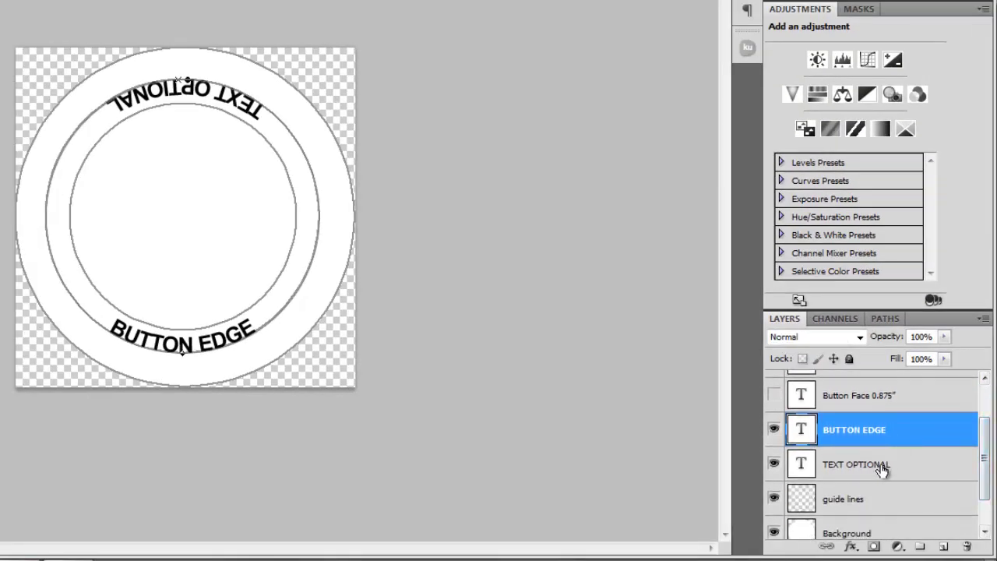
click(882, 467)
drag(986, 433, 988, 465)
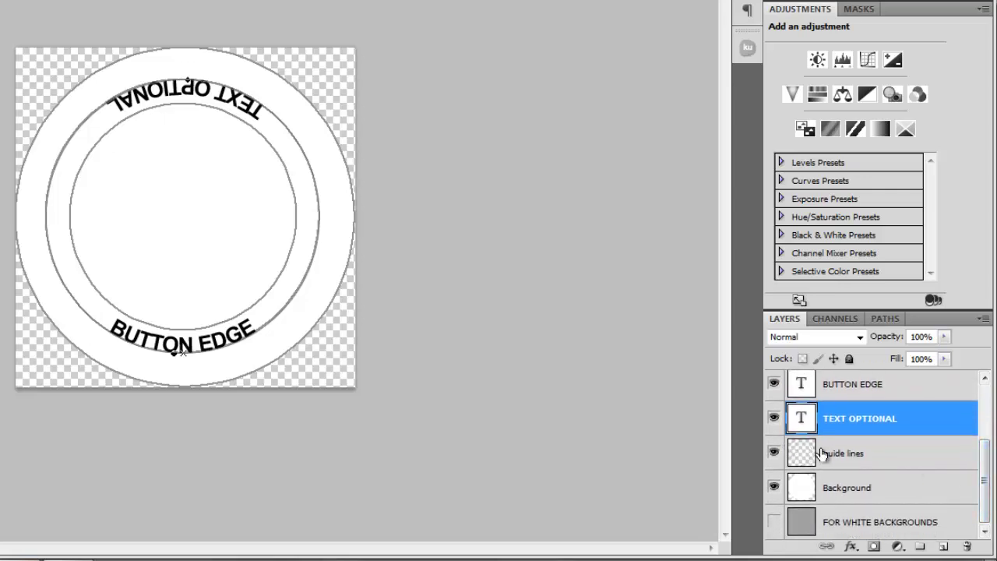
click(843, 460)
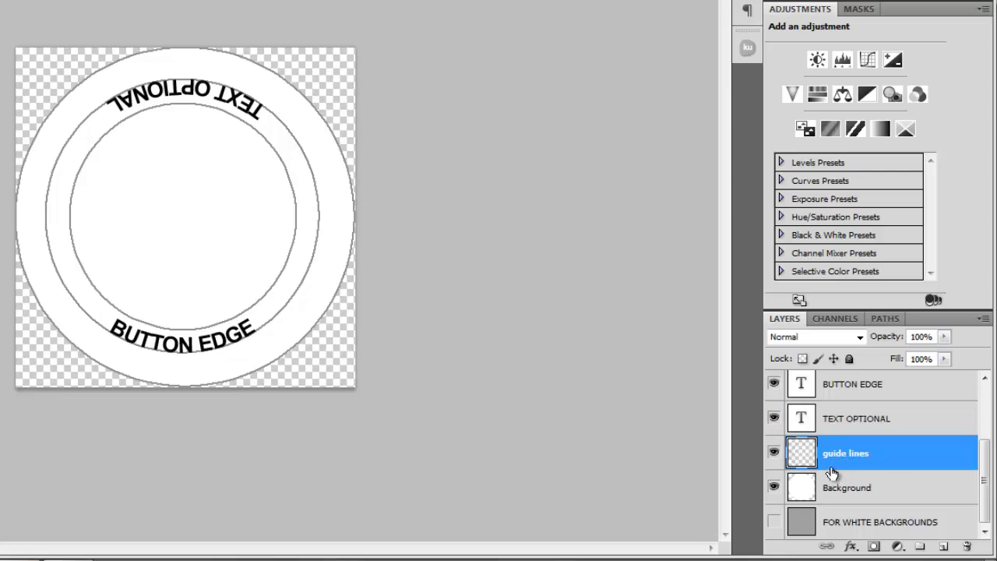
click(774, 456)
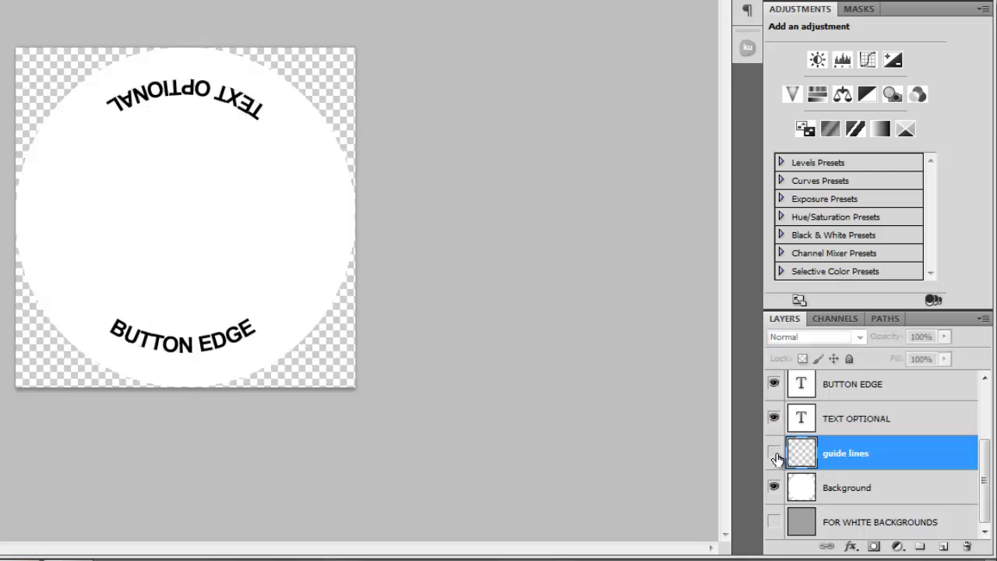
click(775, 457)
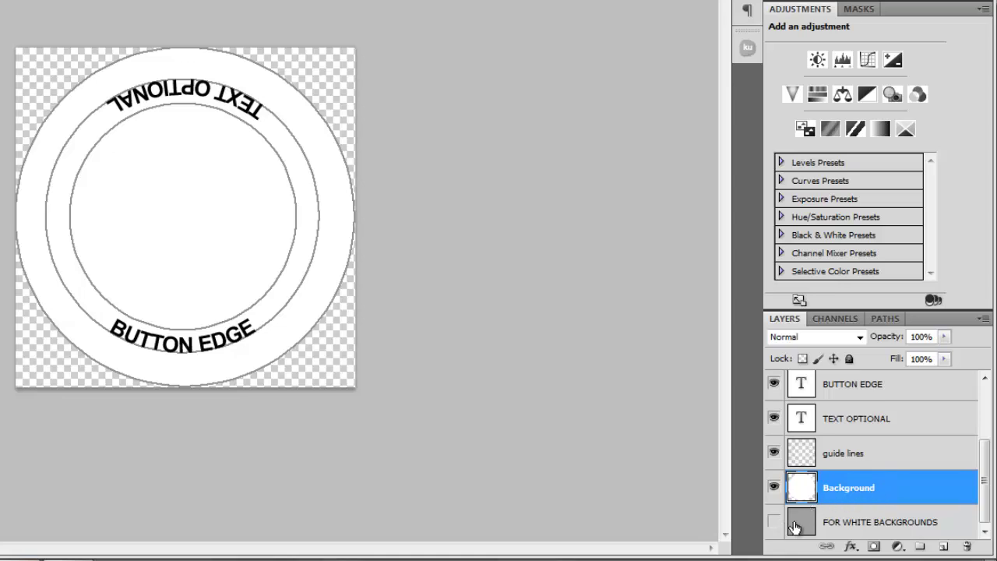
click(835, 522)
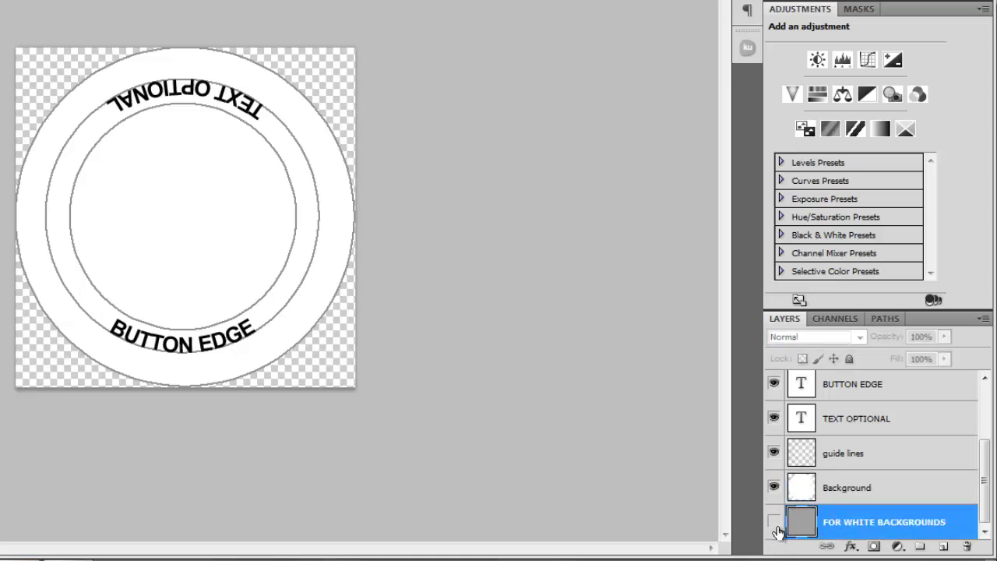
click(774, 522)
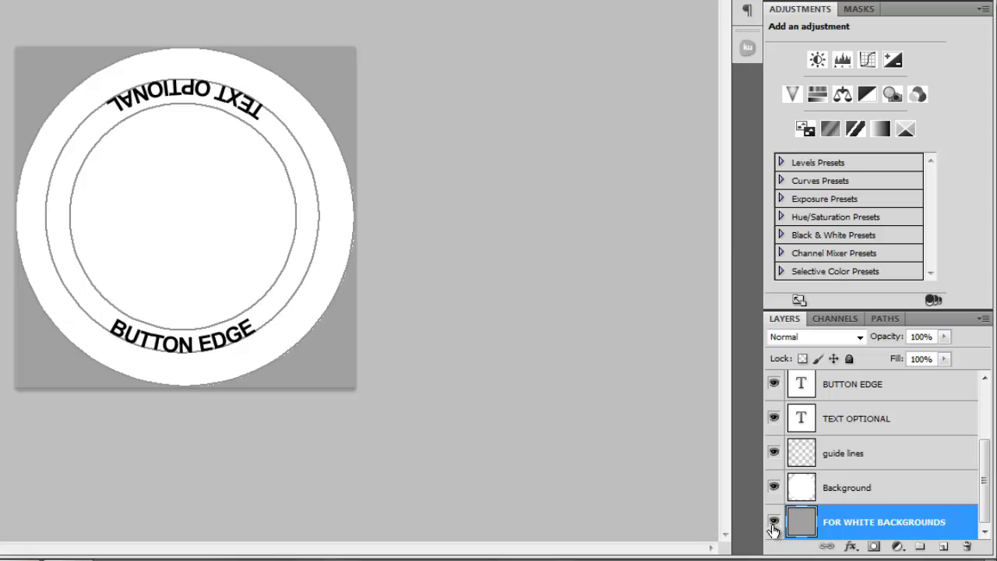
click(774, 524)
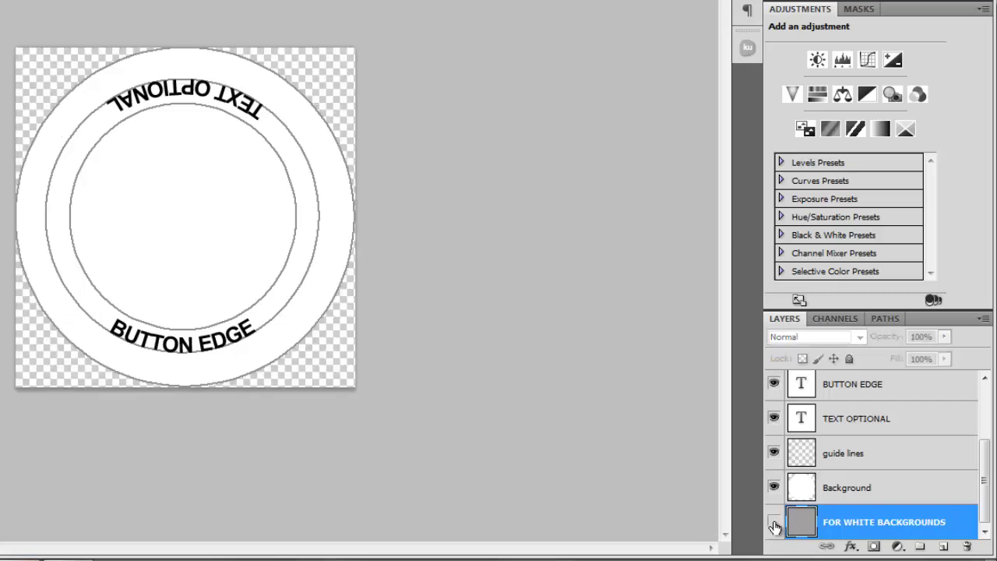
click(774, 523)
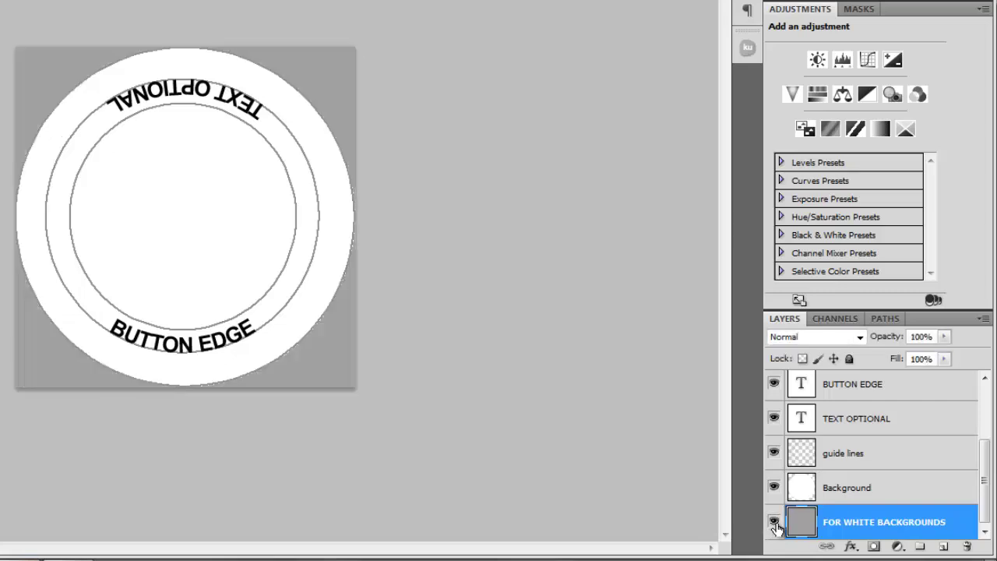
click(773, 523)
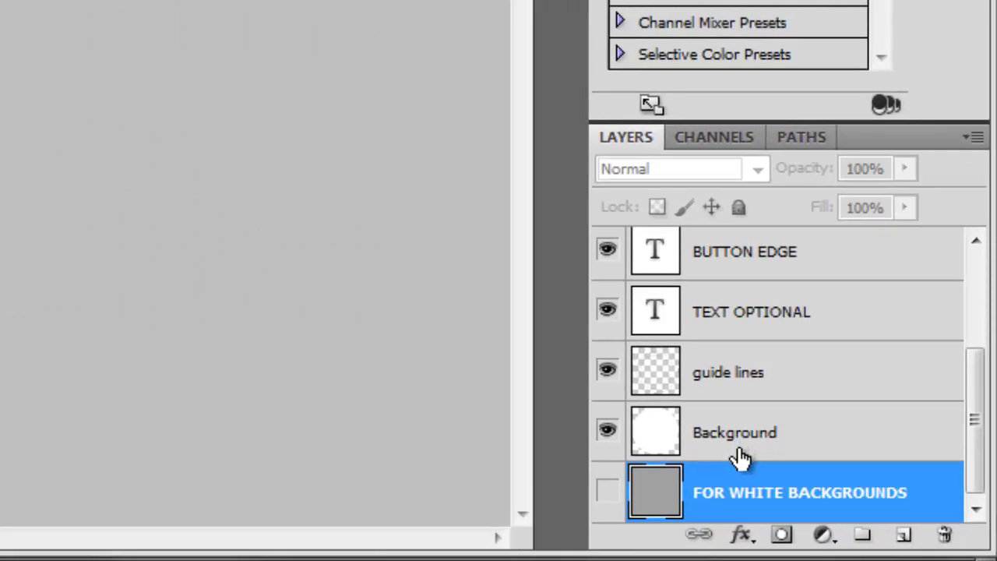
Fill the button background magenta and add yellow CREATE text across the centre
click(741, 450)
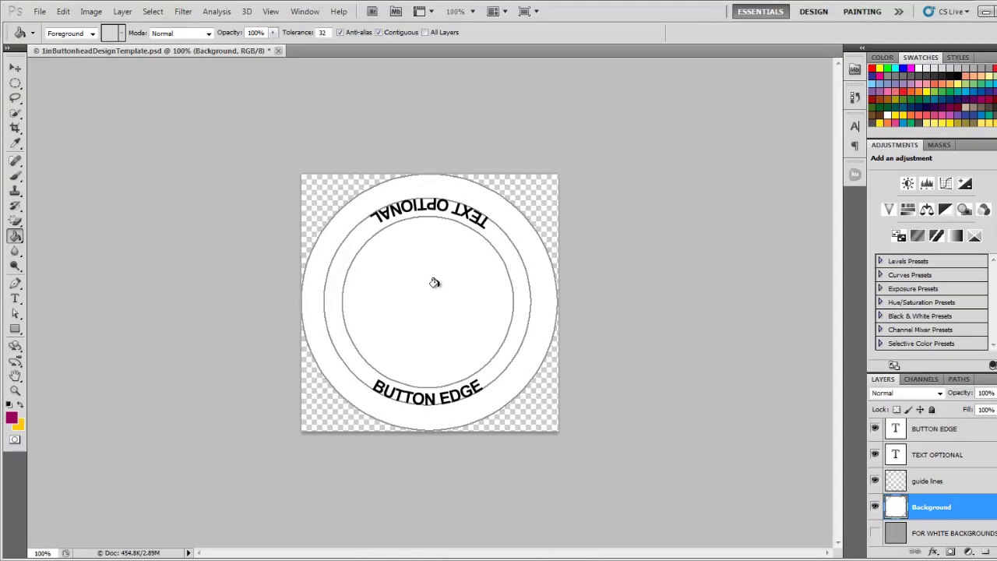
click(435, 283)
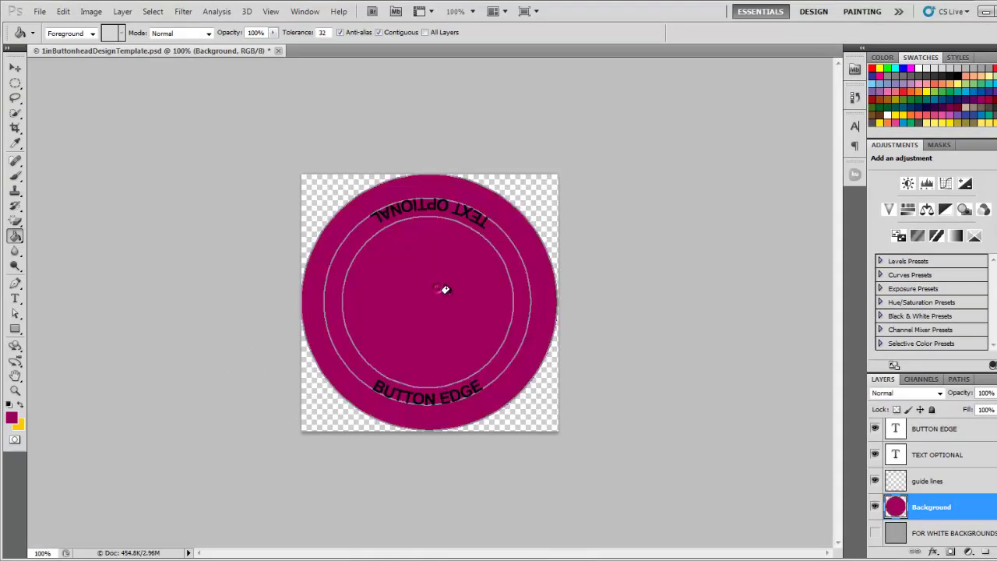
key(t)
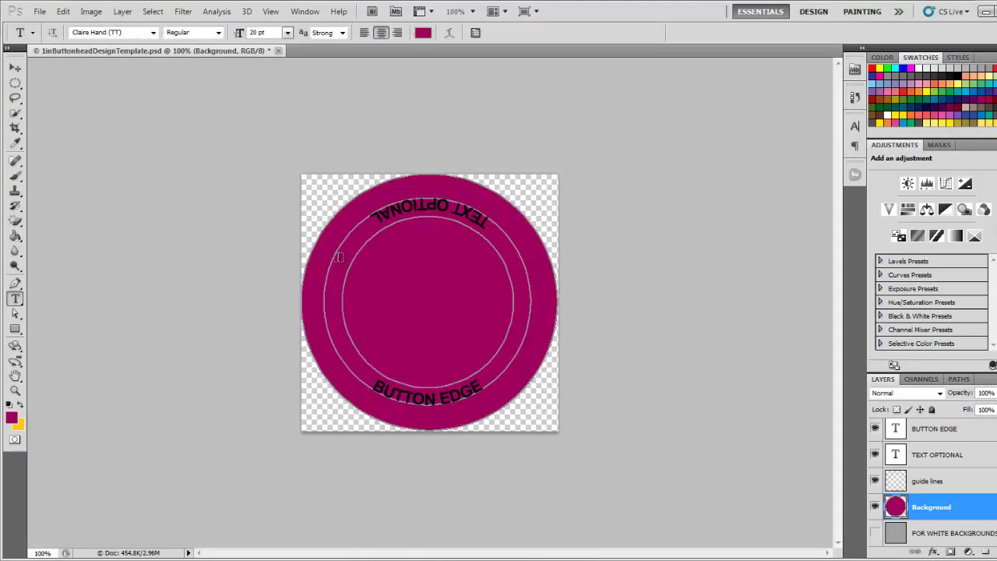
drag(339, 256, 510, 346)
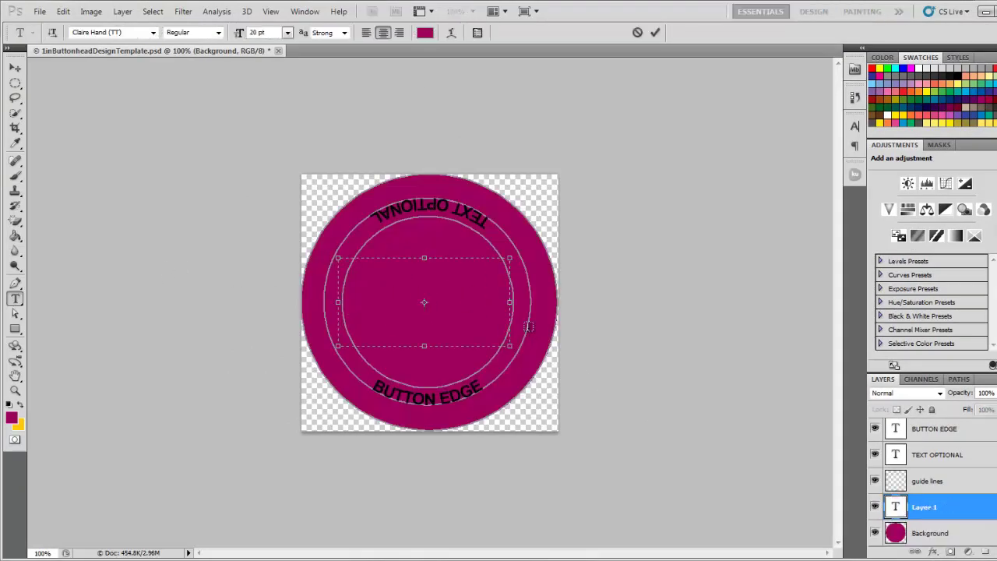
key(ctrl+a)
click(21, 406)
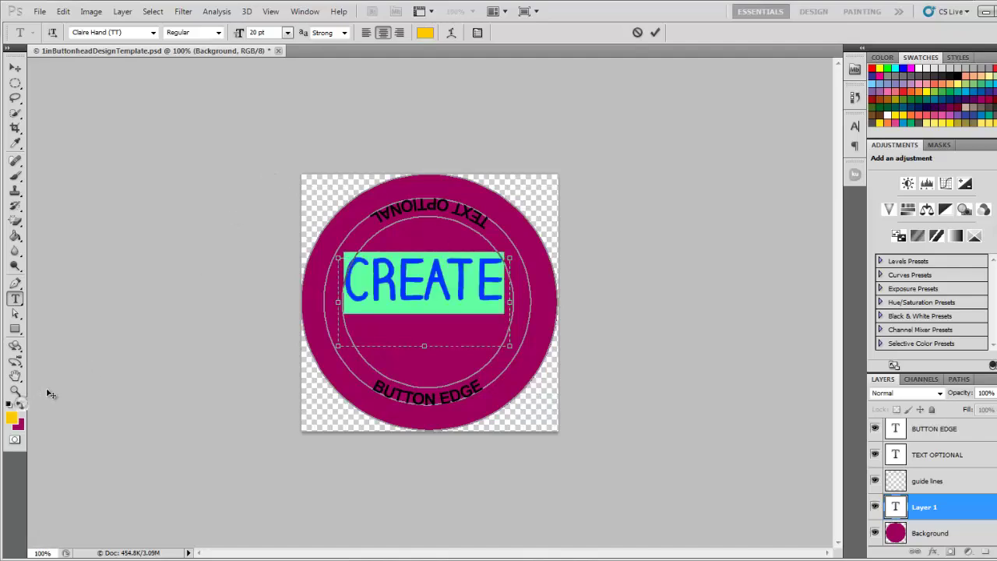
click(655, 32)
Move CREATE to the button centre and give it a black stroke outline
click(14, 67)
drag(445, 285, 445, 310)
click(630, 355)
click(924, 506)
click(933, 552)
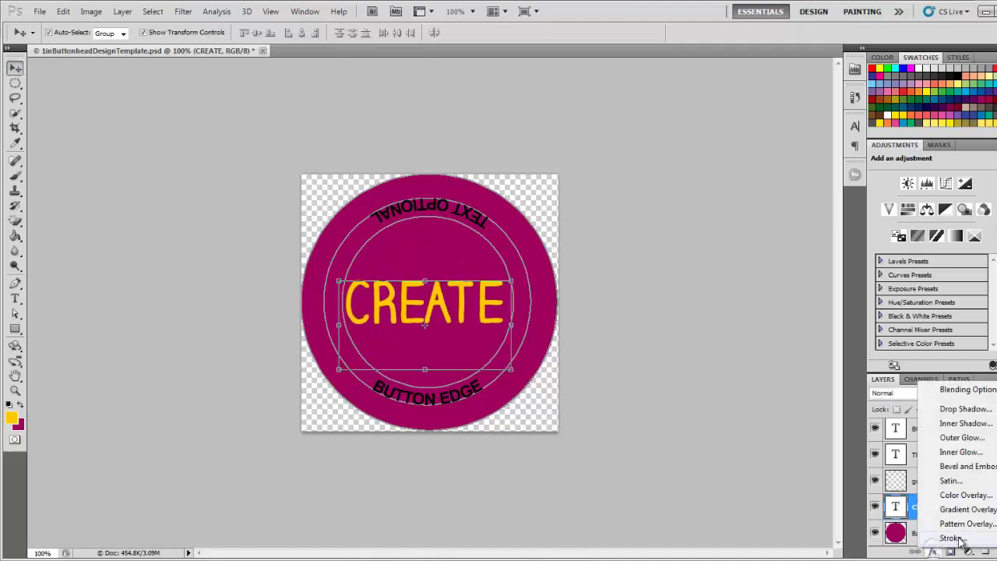
click(935, 537)
click(952, 231)
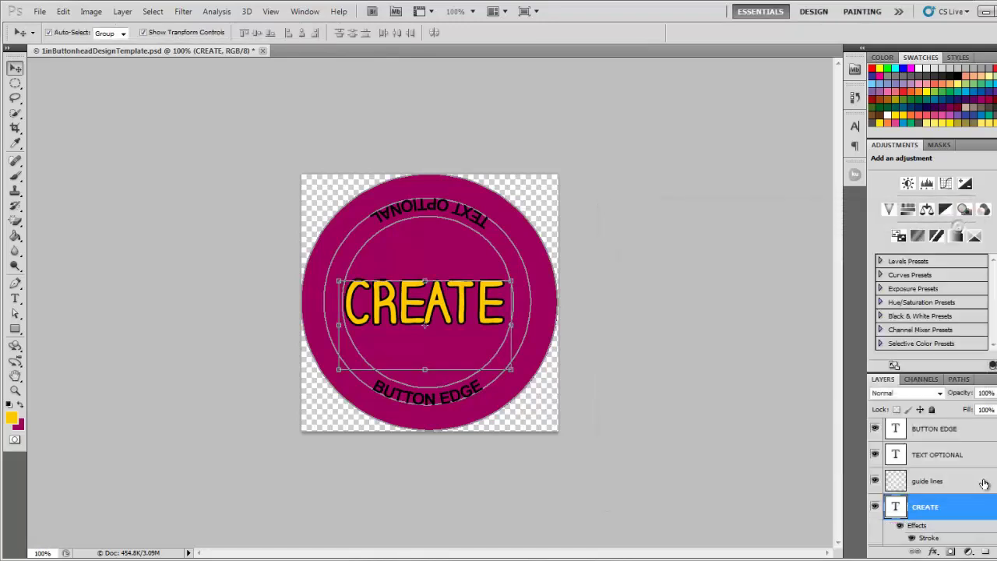
Replace the curved bottom rim text with buttonhead.biz
click(974, 452)
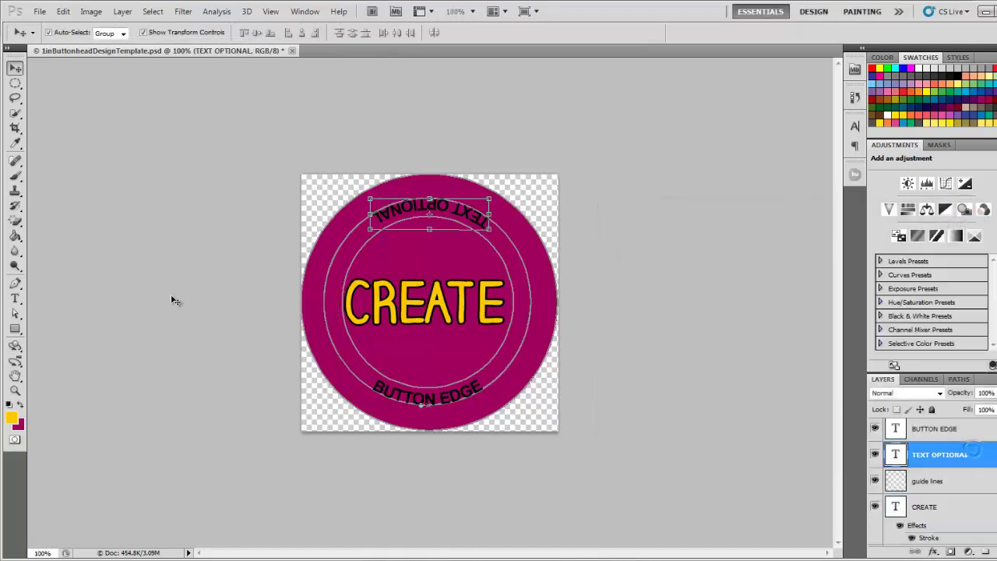
click(15, 298)
click(426, 397)
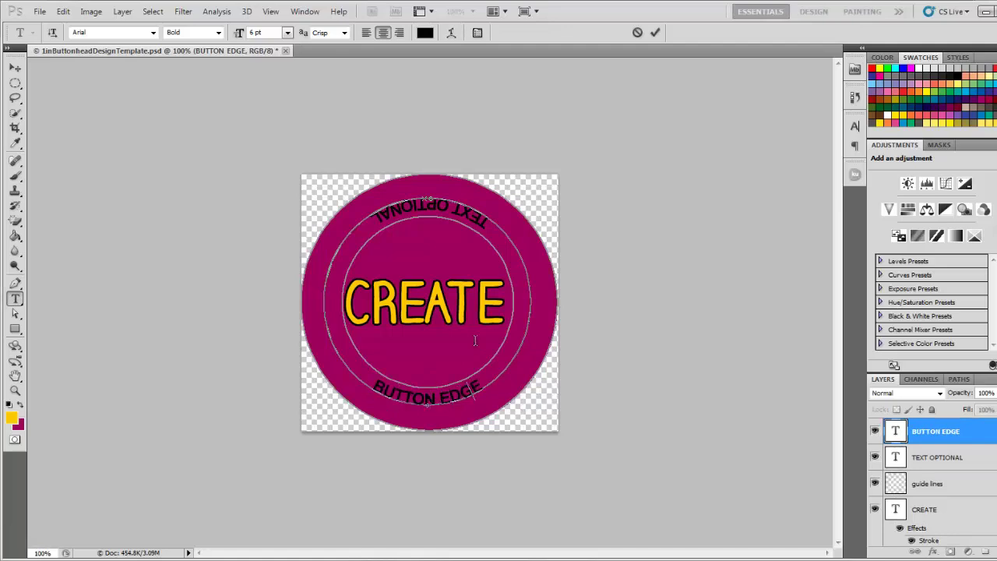
key(ctrl+a)
text(buttonhead.biz)
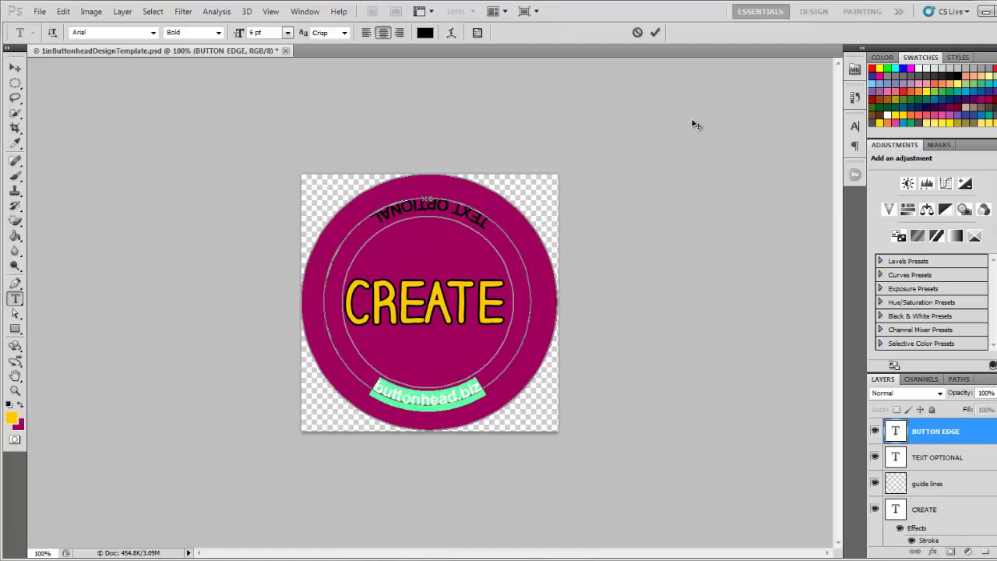
click(656, 33)
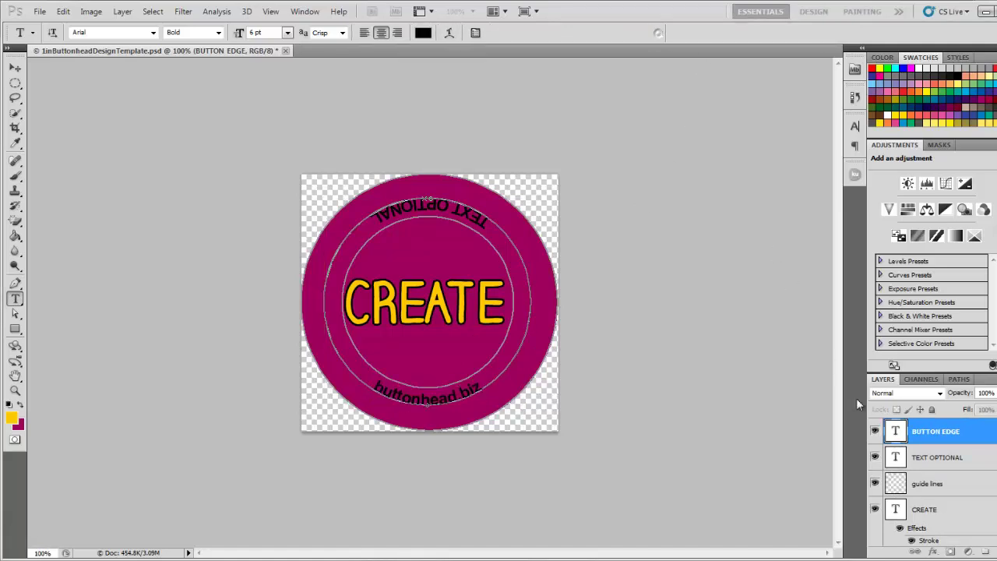
Replace the curved top rim text with buttonhead.biz and hide the guide circles
click(965, 458)
click(447, 208)
key(ctrl+a)
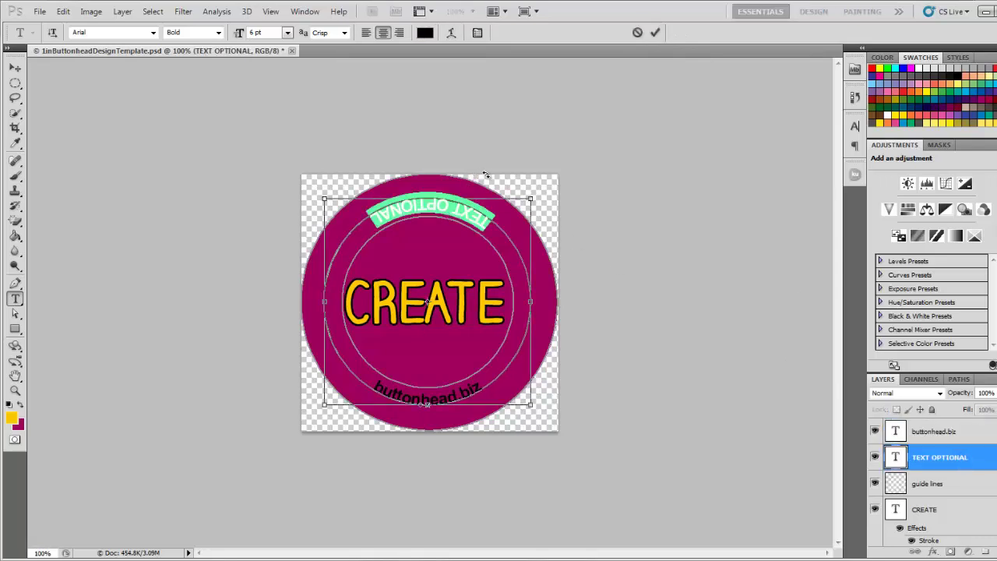
text(buttonhead.biz)
click(654, 33)
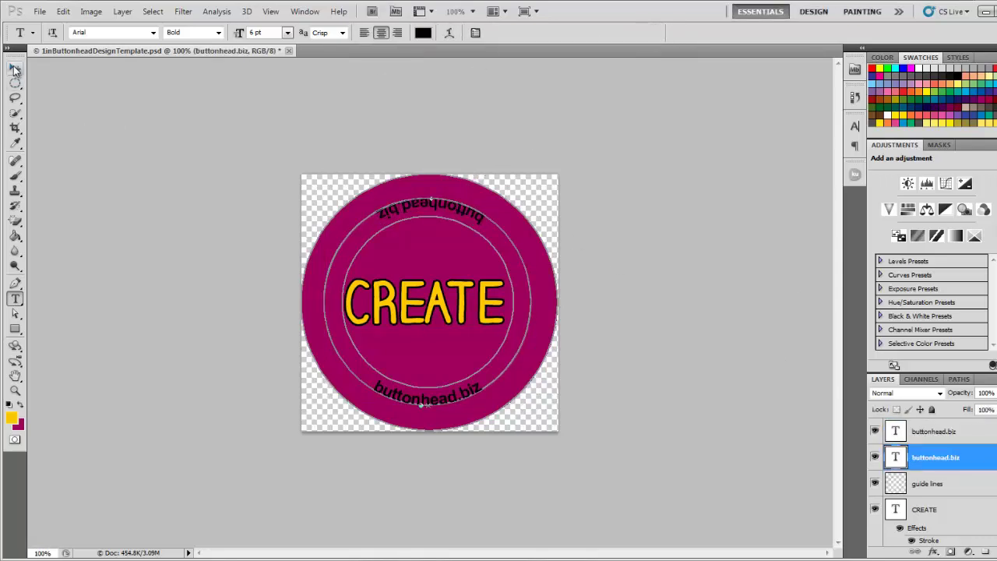
click(15, 68)
click(706, 404)
click(875, 484)
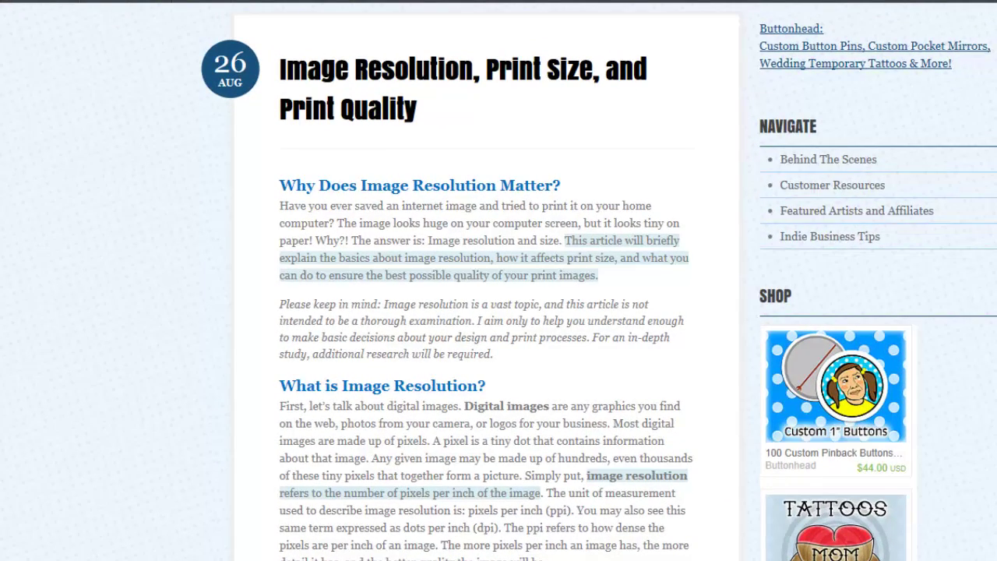
Scroll through the 'Image Resolution, Print Size, and Print Quality' blog article
scroll(499, 312, down, 5)
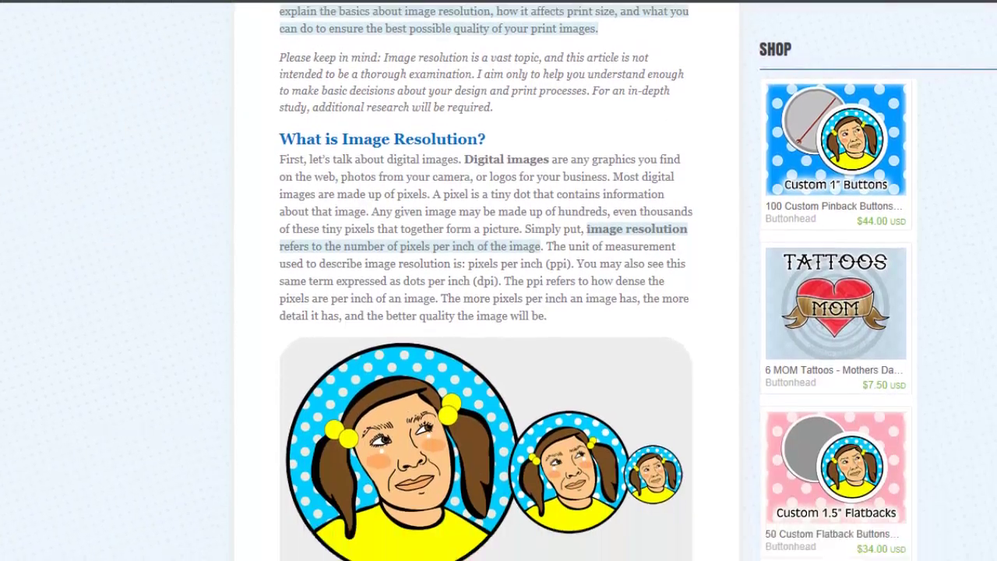
scroll(498, 312, down, 5)
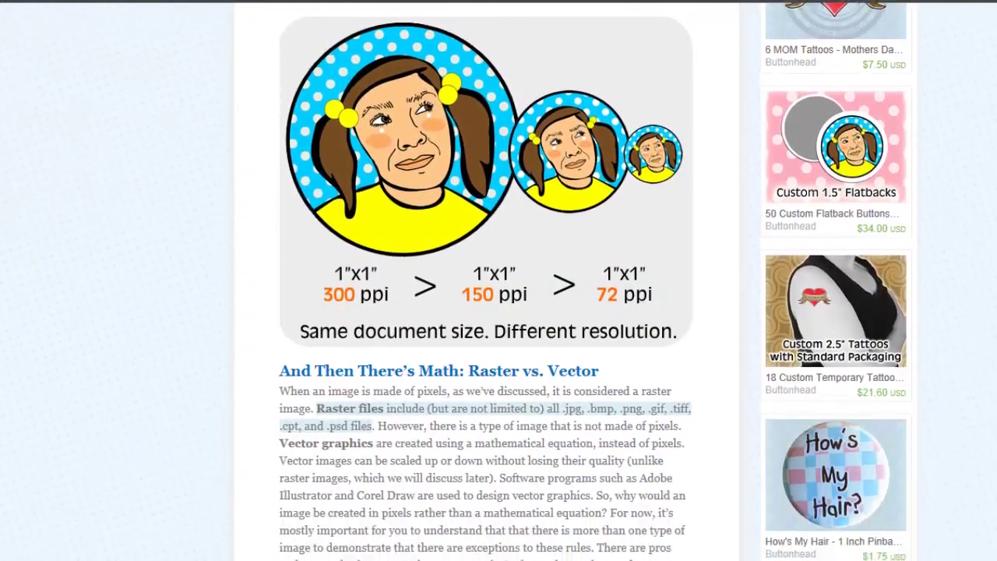
scroll(498, 311, down, 5)
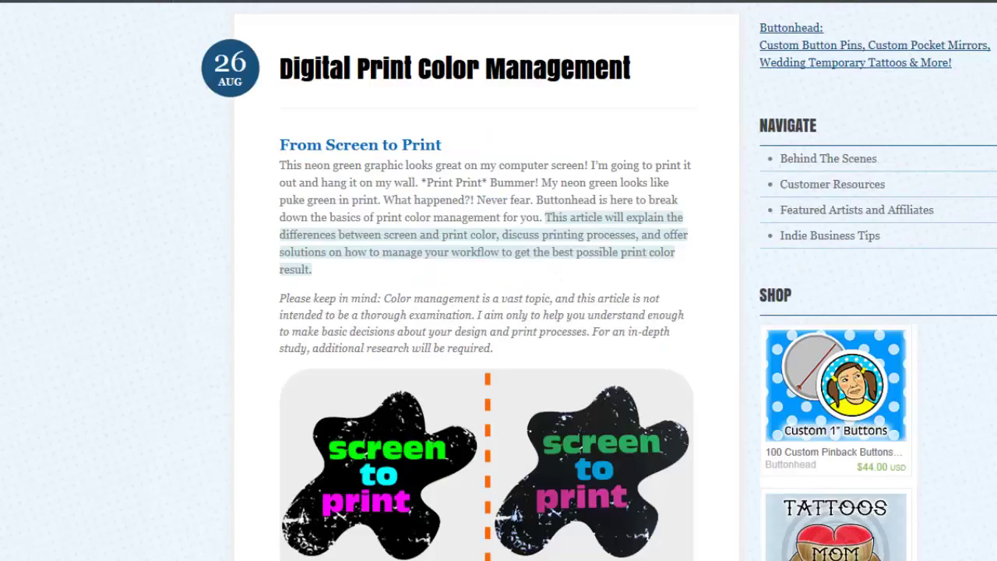
Read the colour-management article to its Keep Coloring! ending, then copy the cartoon-girl portrait
scroll(499, 280, down, 2)
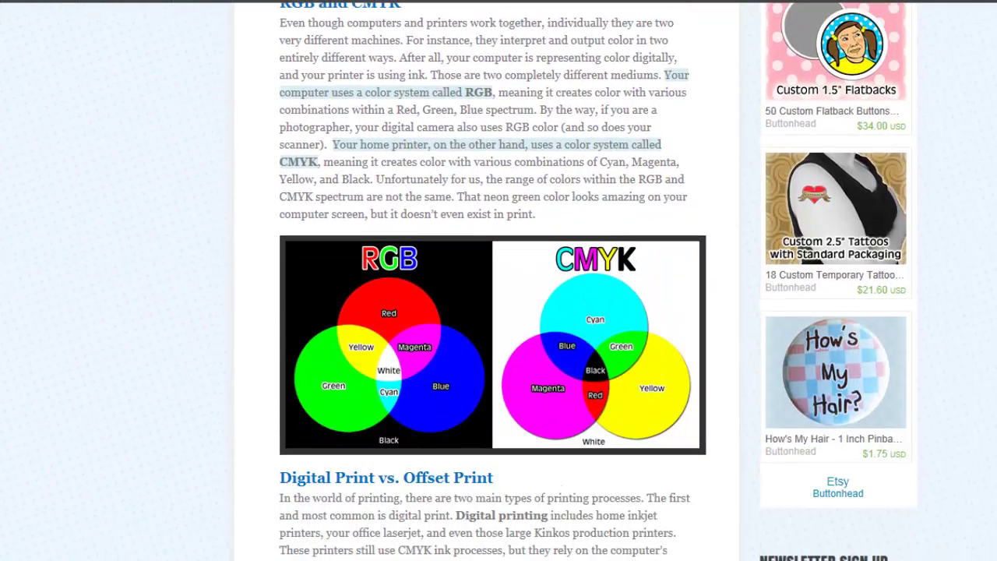
scroll(499, 280, down, 5)
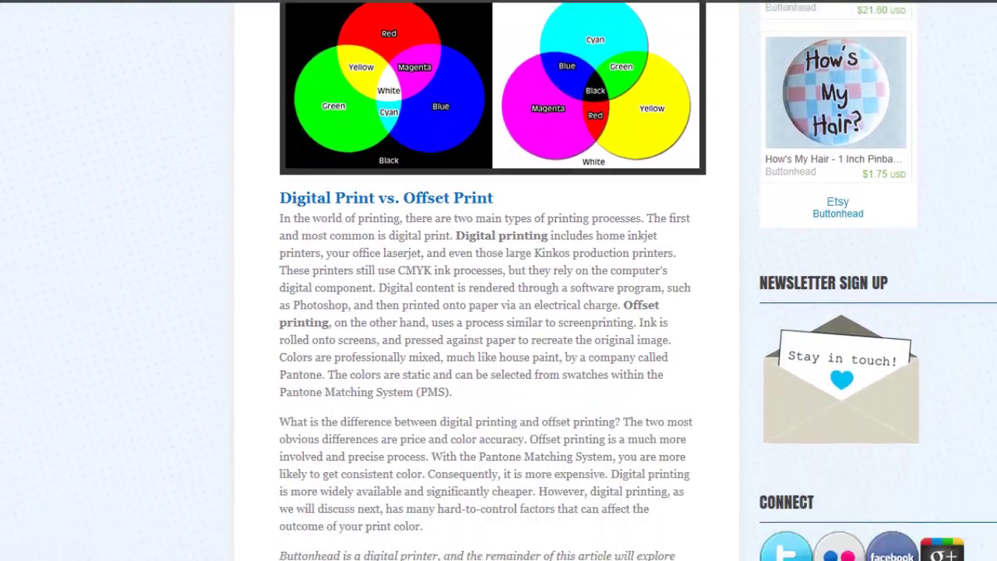
scroll(499, 280, down, 5)
scroll(499, 281, down, 4)
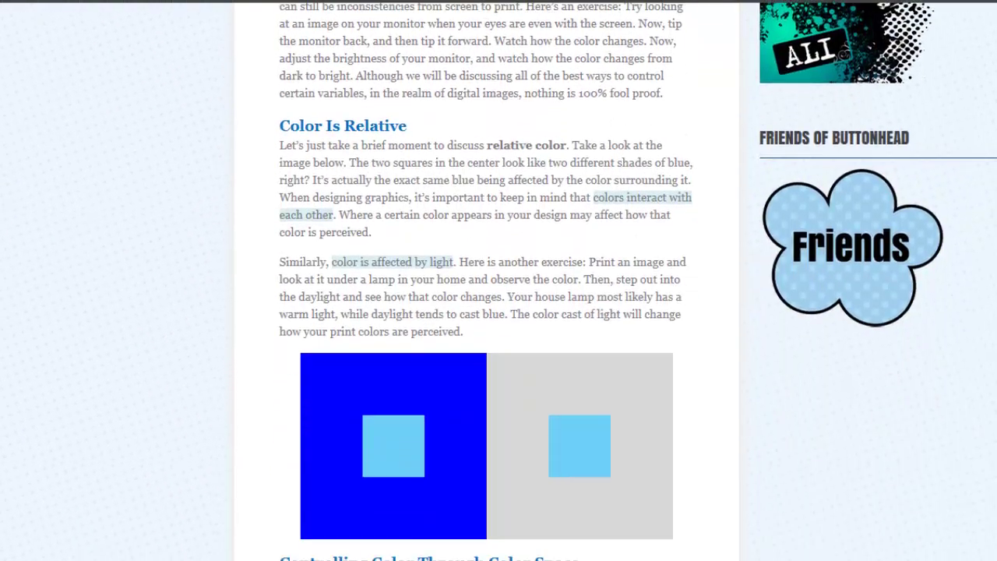
scroll(499, 281, down, 2)
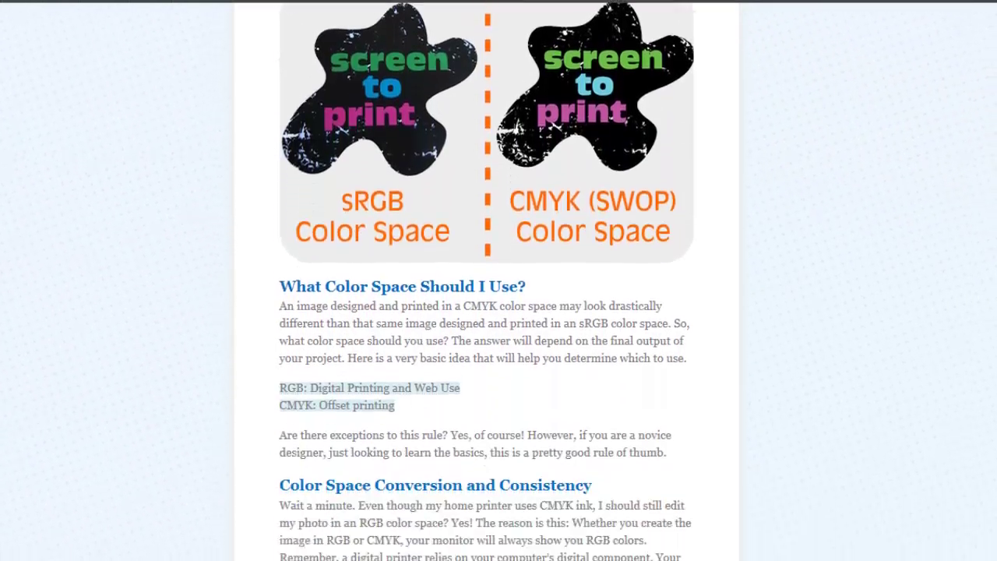
scroll(498, 280, down, 3)
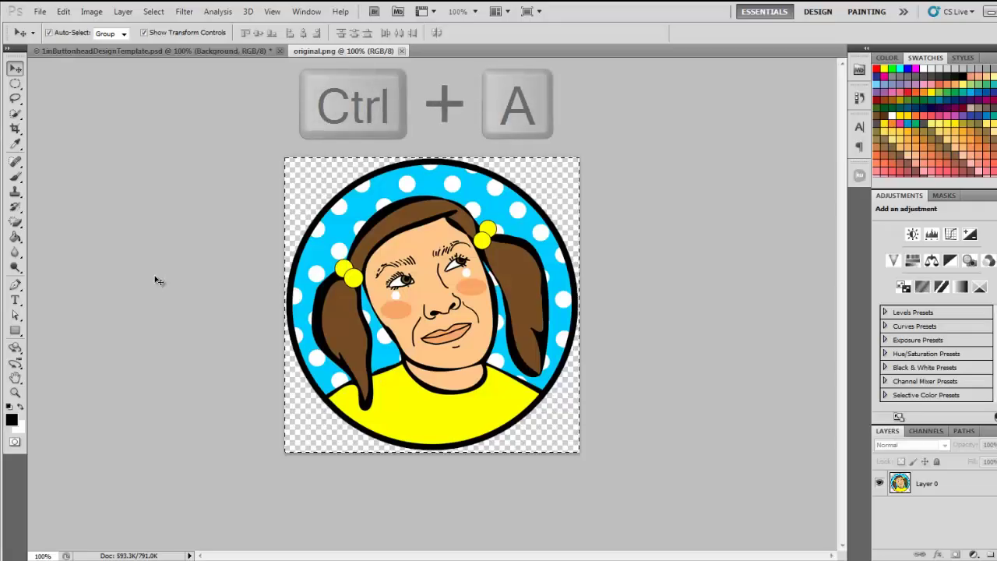
key(ctrl+c)
Paste the cartoon-girl portrait into the design template, centred and scaled to about 69%
click(187, 52)
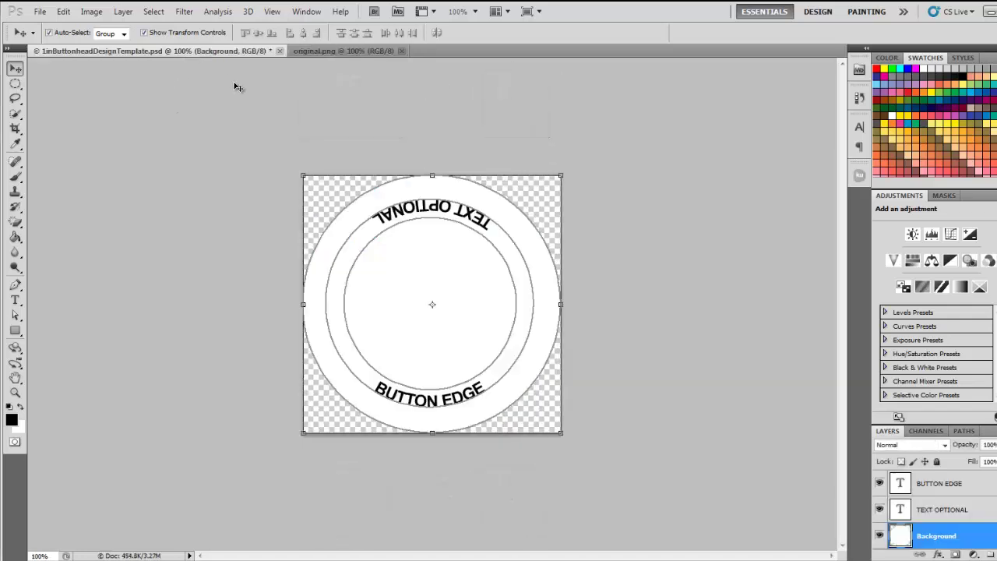
key(ctrl+v)
drag(595, 176, 473, 283)
drag(401, 313, 441, 251)
drag(337, 402, 345, 387)
drag(490, 300, 490, 296)
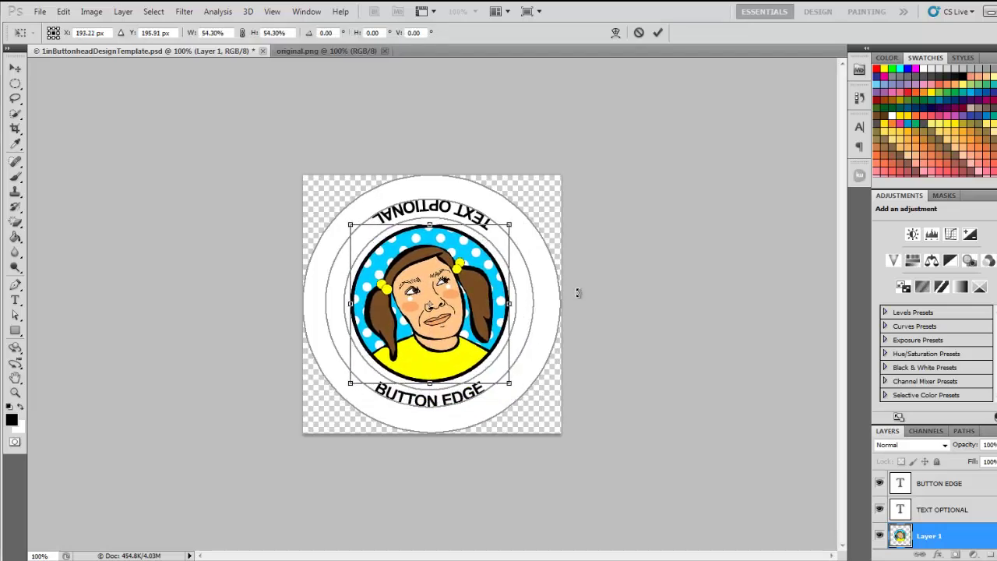
drag(508, 224, 561, 171)
drag(351, 383, 331, 415)
drag(561, 174, 529, 205)
key(Return)
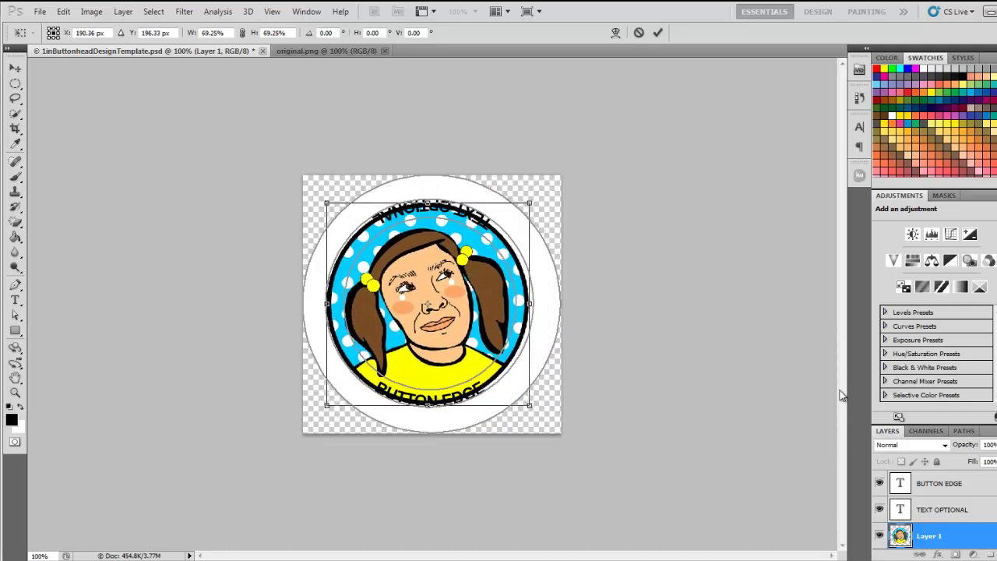
Try a black Paint Bucket fill on the button's outer ring, then undo it
scroll(943, 507, down, 2)
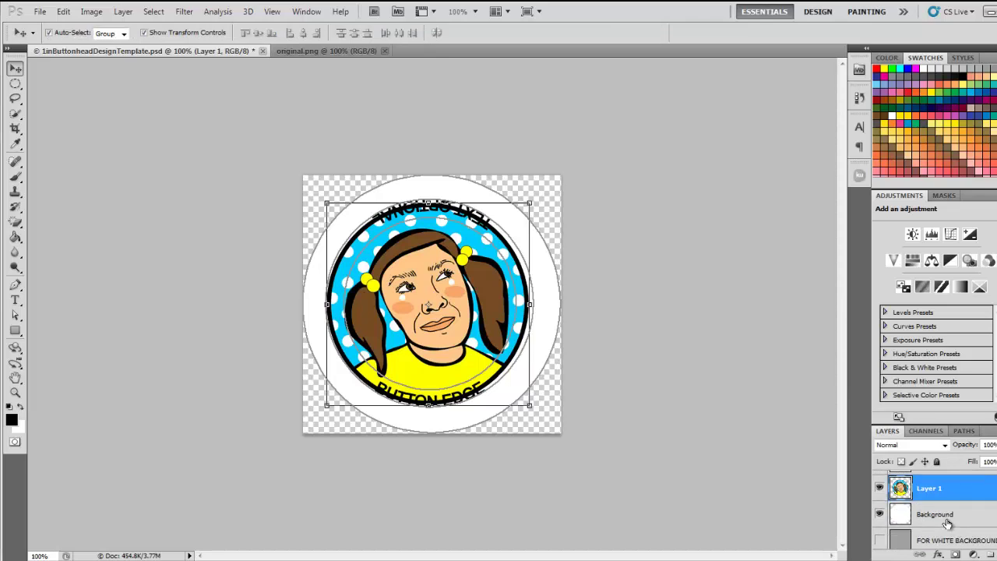
click(950, 520)
key(g)
click(521, 360)
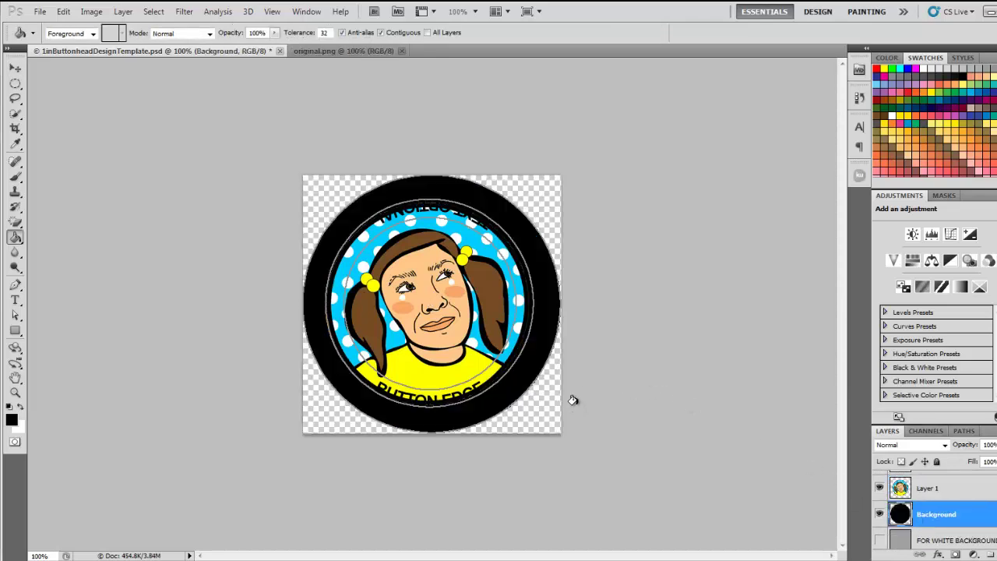
click(16, 69)
key(ctrl+z)
Free Transform the portrait layer to about 79% and centre it in the inner circle
click(427, 333)
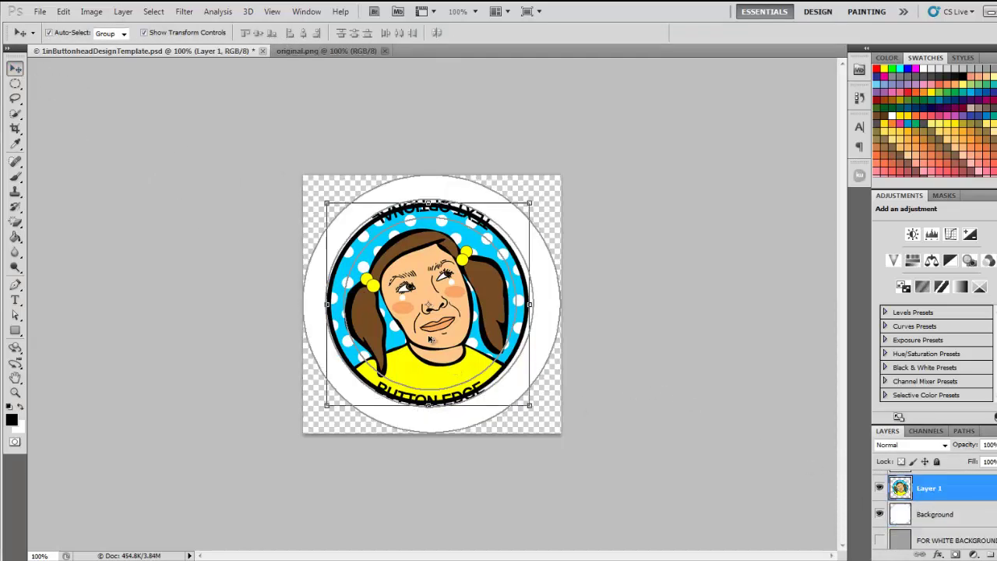
drag(326, 405, 370, 363)
drag(477, 290, 458, 310)
click(657, 33)
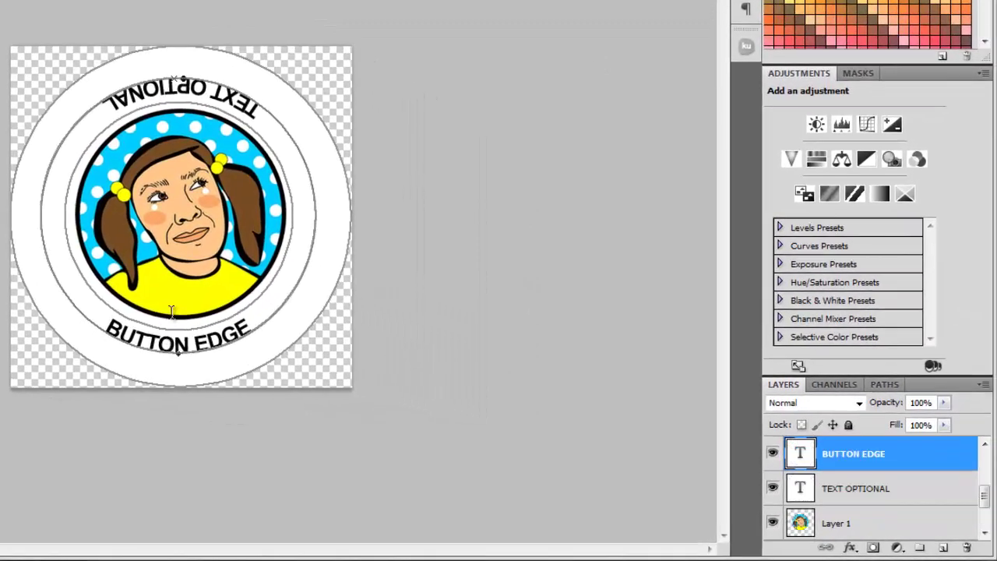
Replace the bottom BUTTON EDGE curved text with buttonhead.biz
click(171, 311)
key(ctrl+a)
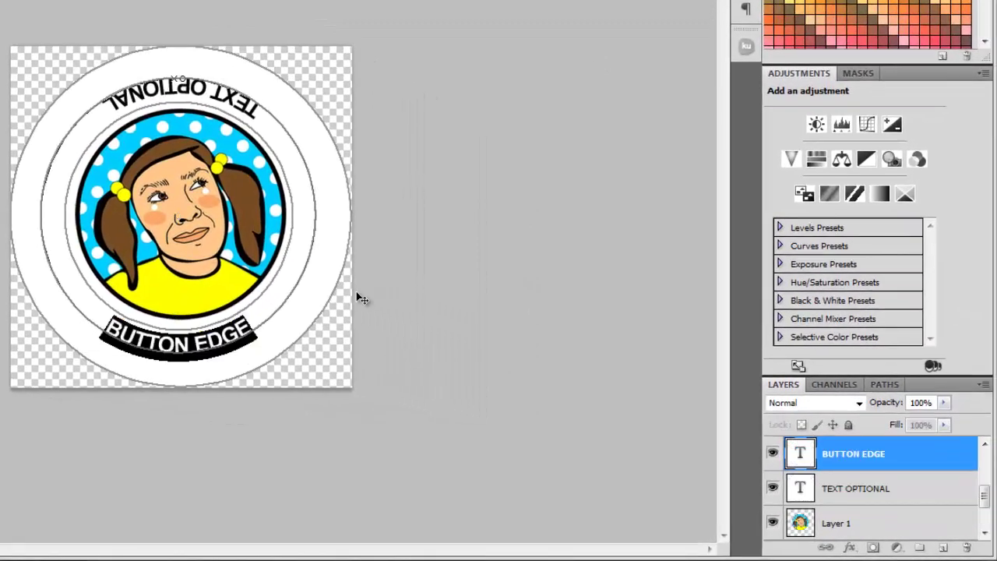
key(ctrl+Return)
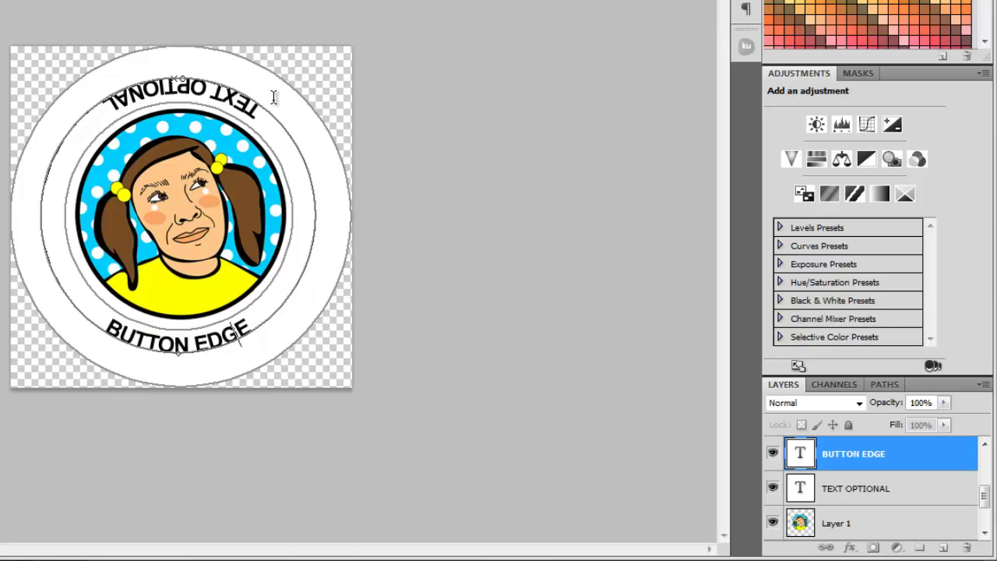
key(ctrl+v)
key(ctrl+a)
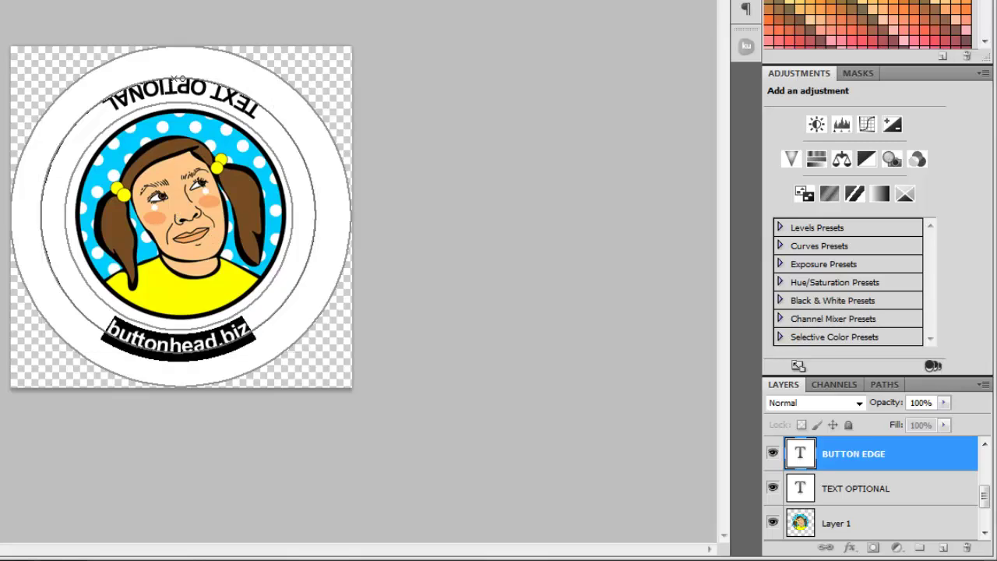
key(ctrl+Return)
click(109, 99)
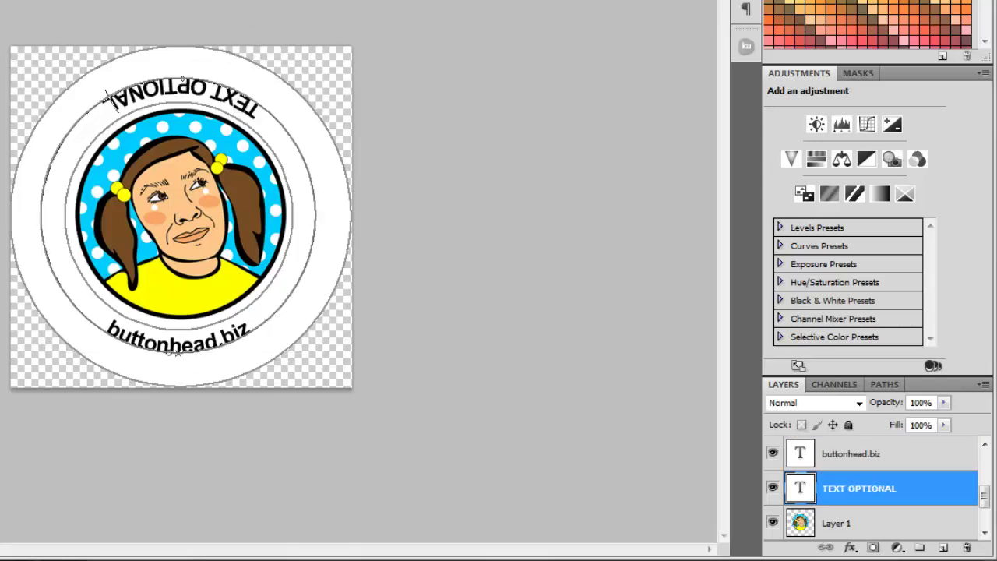
Replace the top TEXT OPTIONAL curved text with buttonhead.biz
key(ctrl+a)
key(ctrl+v)
key(ctrl+Return)
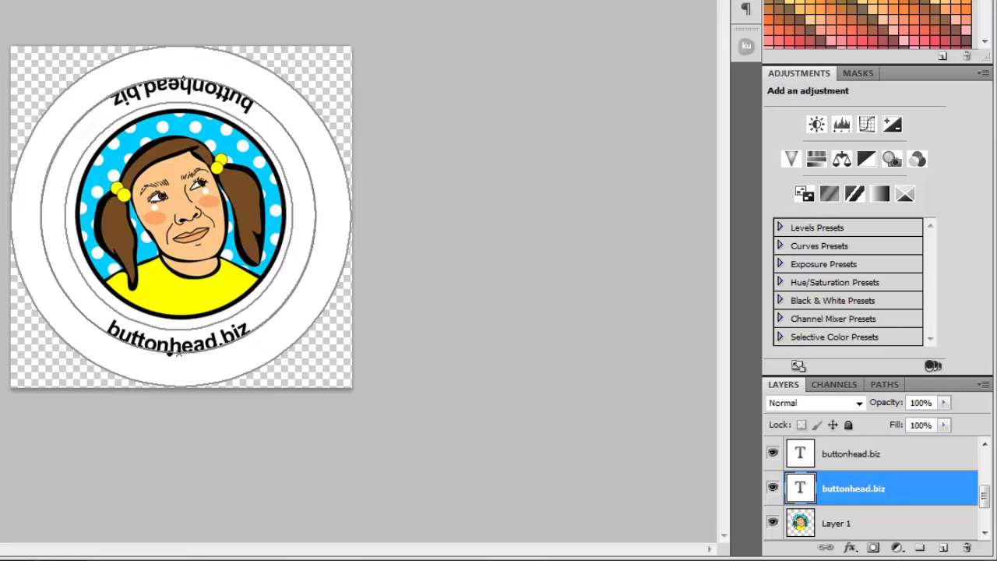
click(54, 110)
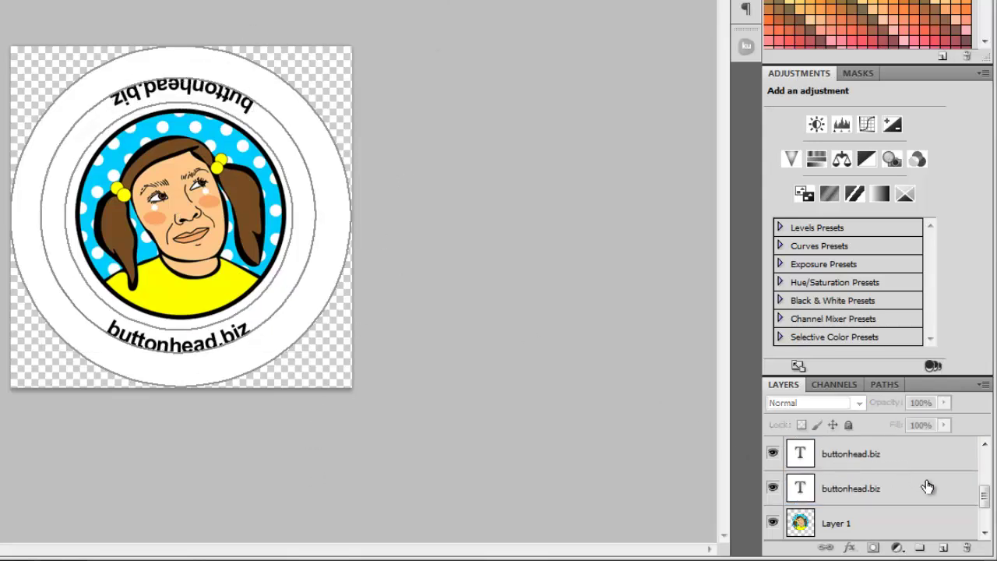
Show the grey FOR WHITE BACKGROUNDS layer, nudge the portrait, and hide the guide lines layer
drag(986, 499, 986, 518)
click(773, 523)
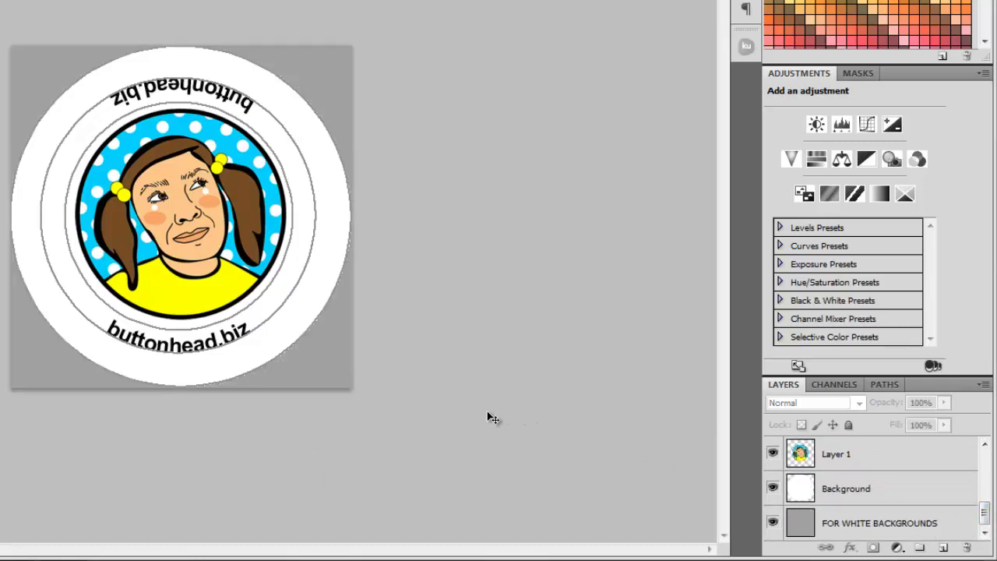
drag(184, 195, 184, 190)
click(416, 278)
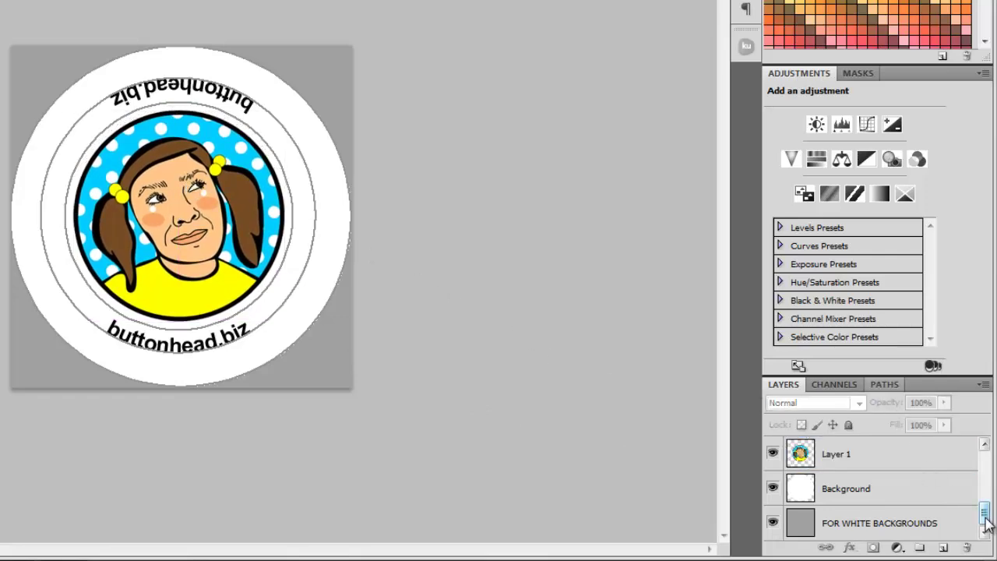
drag(986, 523, 990, 466)
click(773, 453)
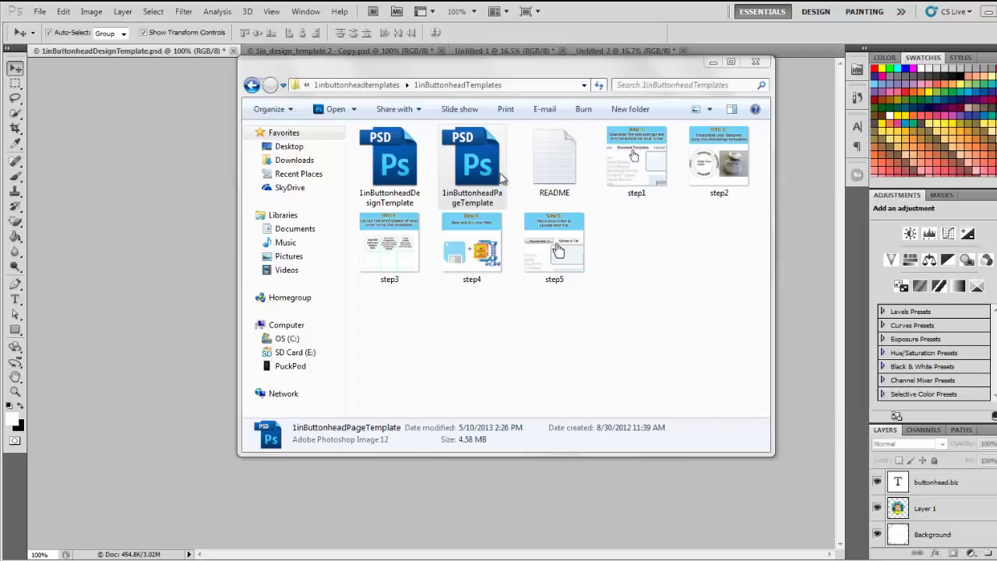
Open 1inButtonheadPageTemplate.psd from Explorer in Photoshop and deselect its layer
double_click(490, 172)
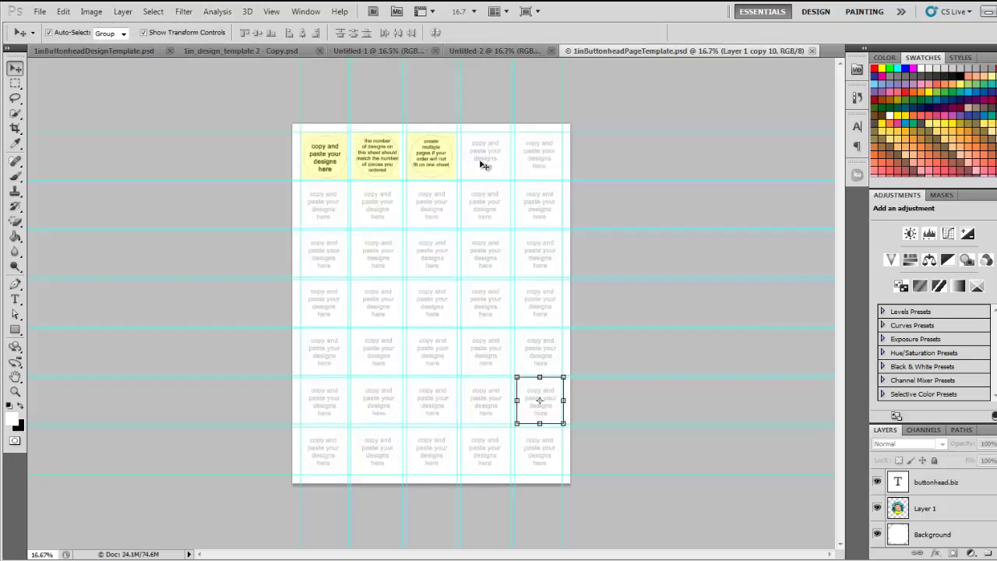
click(162, 166)
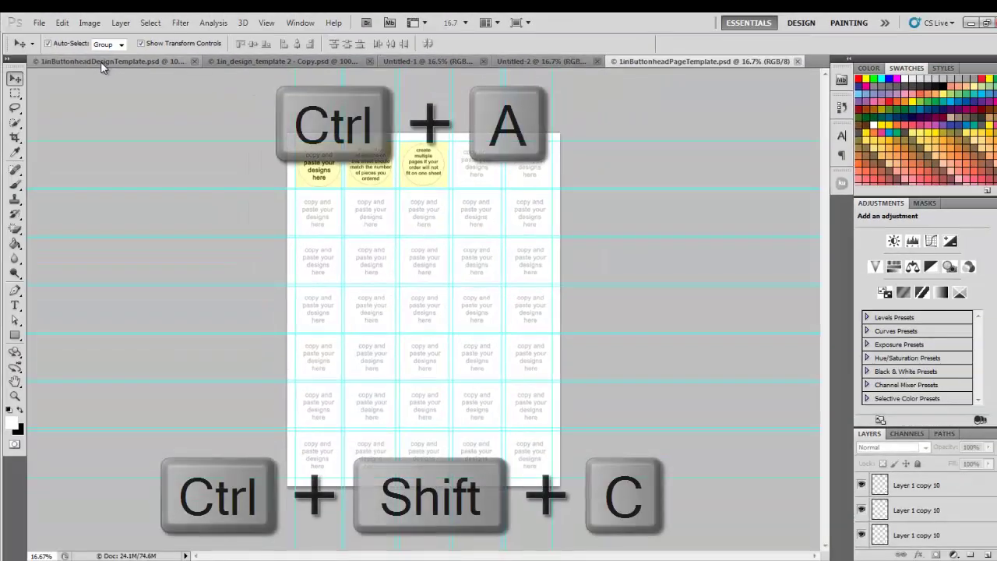
Paste copies of the button design into the page template, placing them across the top-row cells
click(102, 63)
key(ctrl+a)
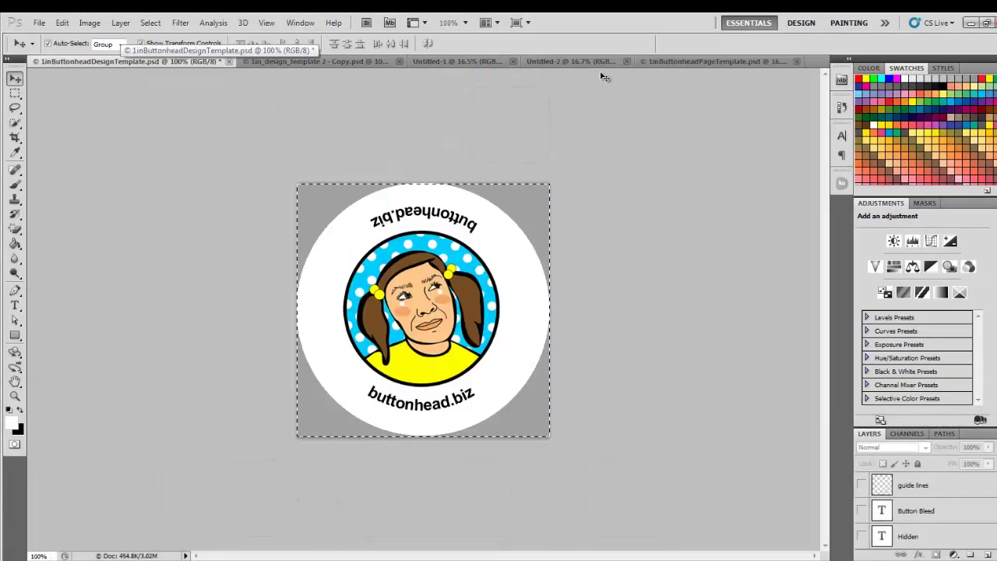
click(663, 61)
key(ctrl+v)
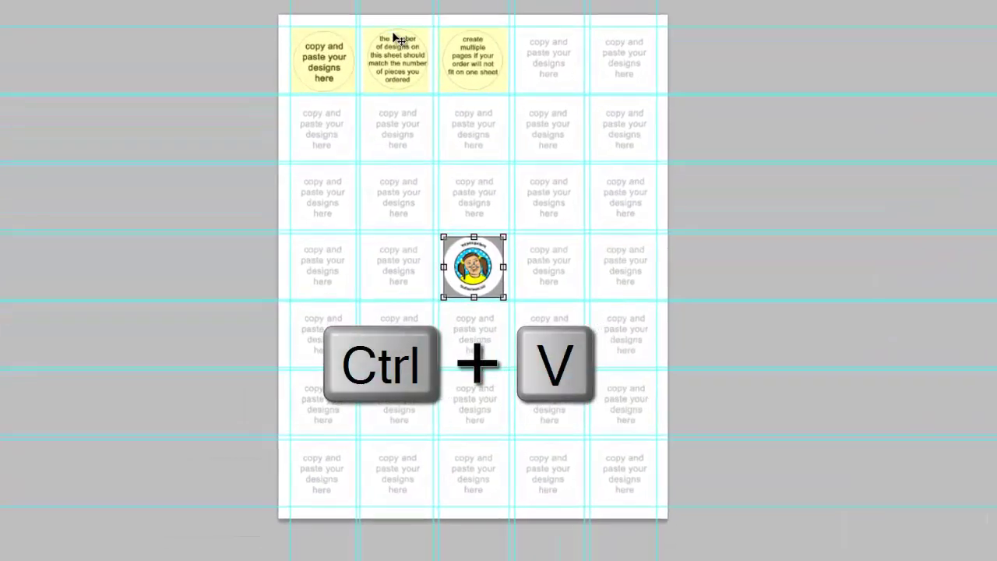
key(m)
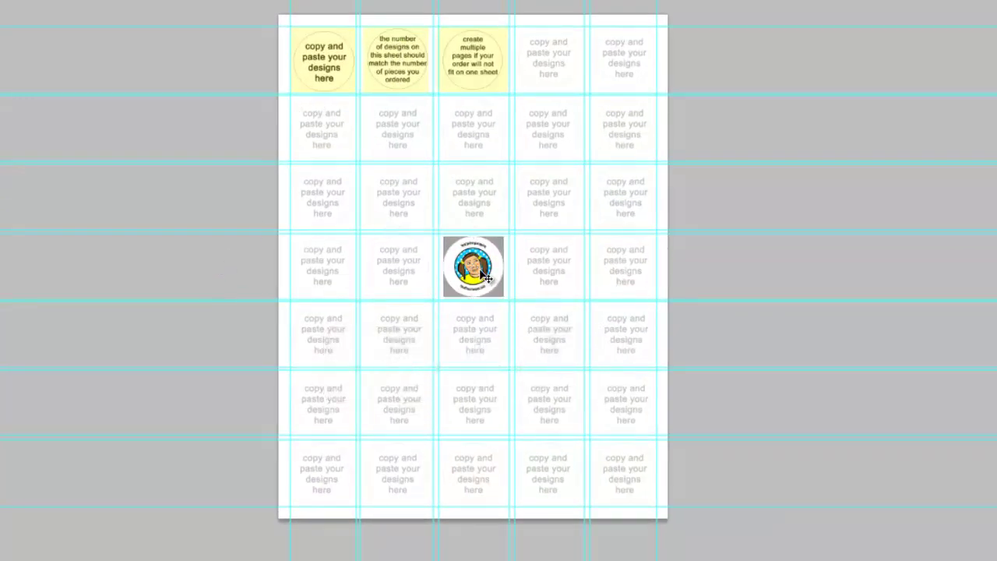
key(ctrl+v)
drag(474, 271, 321, 60)
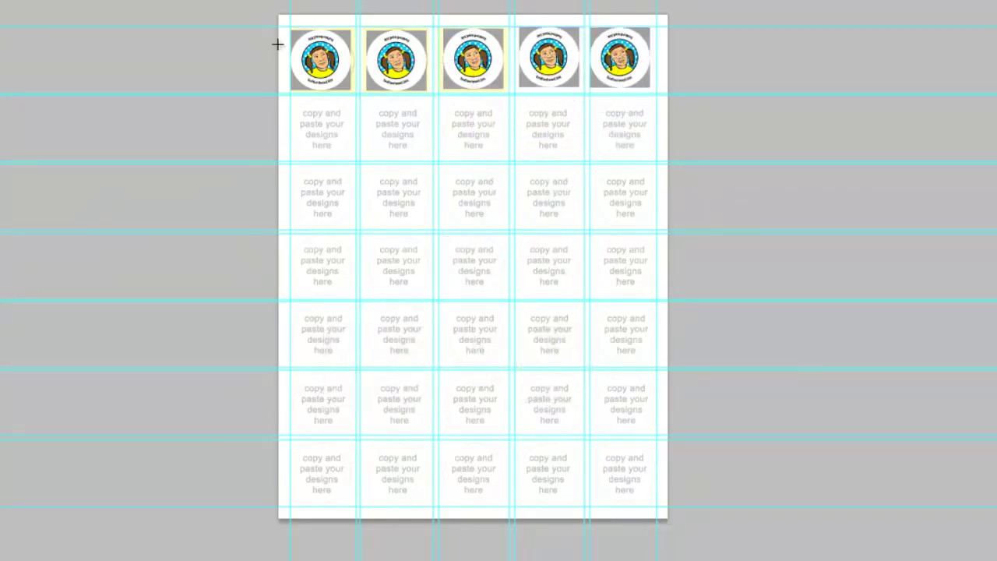
Copy the merged top row of five designs and paste it into the following rows
drag(278, 20, 666, 90)
key(ctrl+shift+c)
key(ctrl+v)
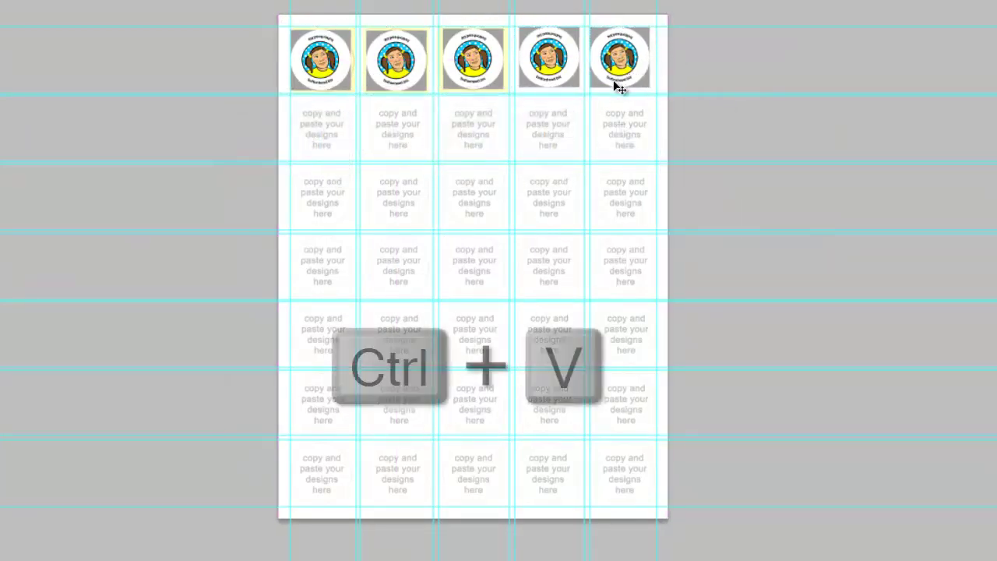
key(ctrl+v)
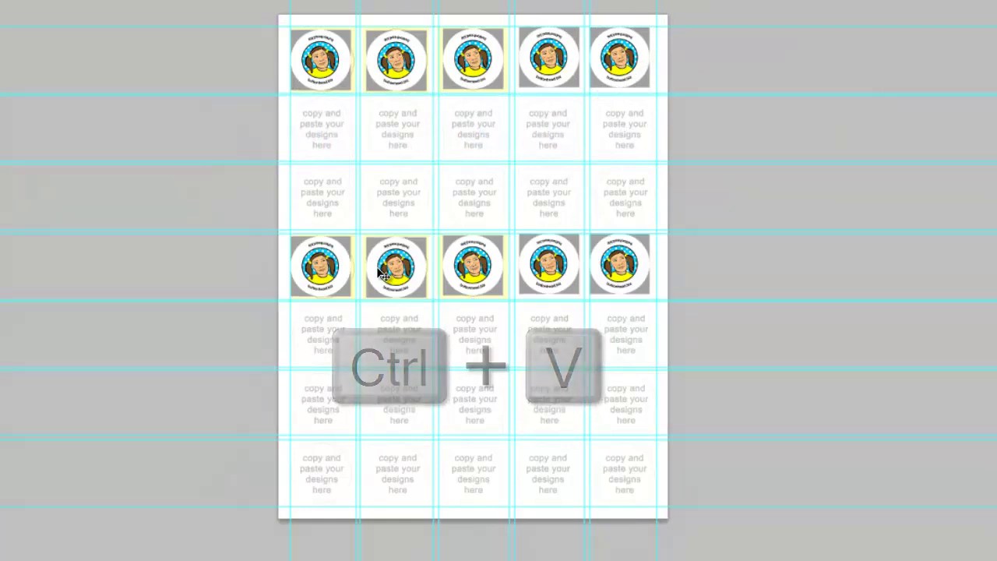
drag(381, 259, 388, 120)
key(ctrl+v)
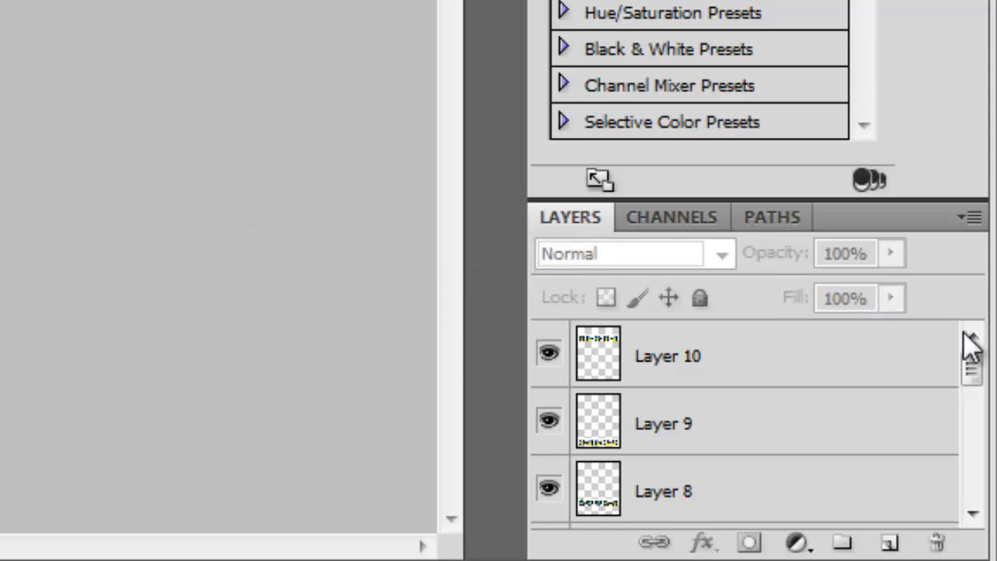
Flatten the tiled button sheet with Layer > Flatten Image
drag(973, 369, 971, 434)
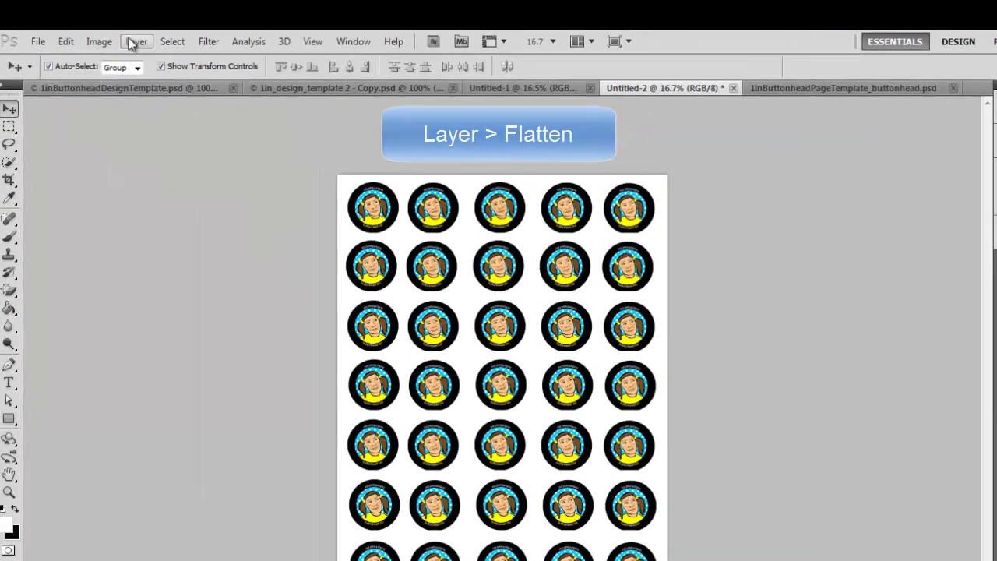
click(132, 43)
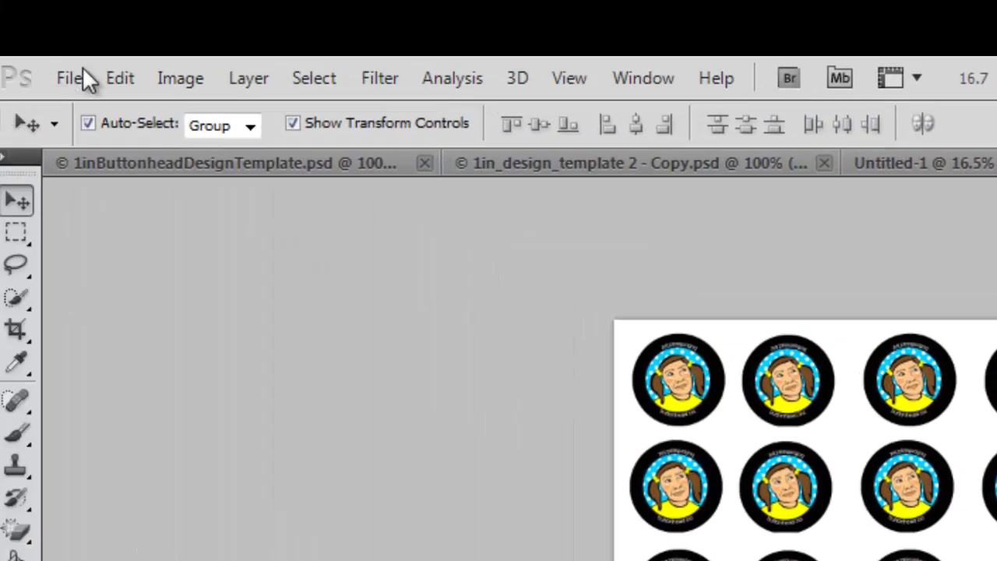
Save the flattened page as buttons.psd in Desktop > How To Design A Button > MyFiles
click(78, 76)
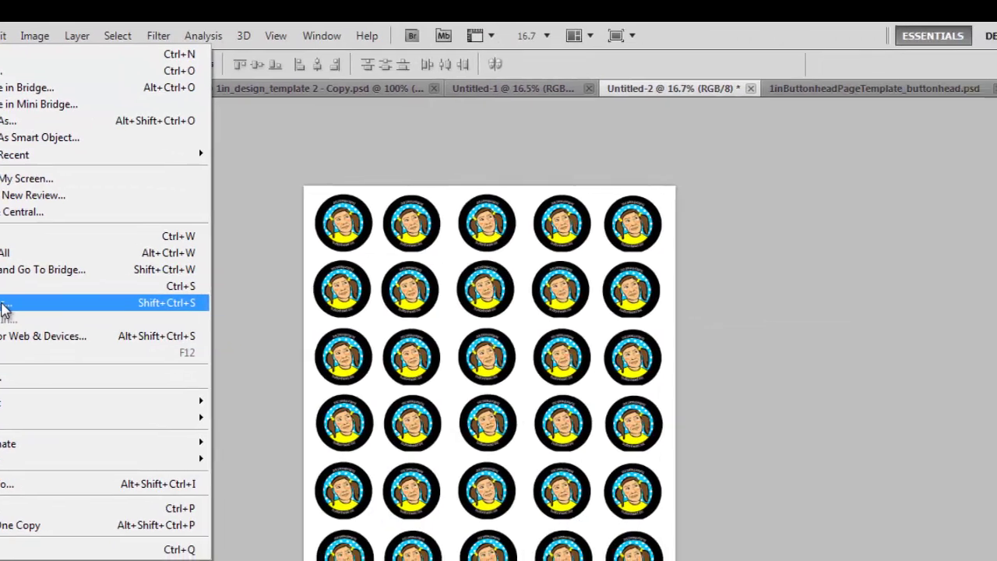
click(4, 306)
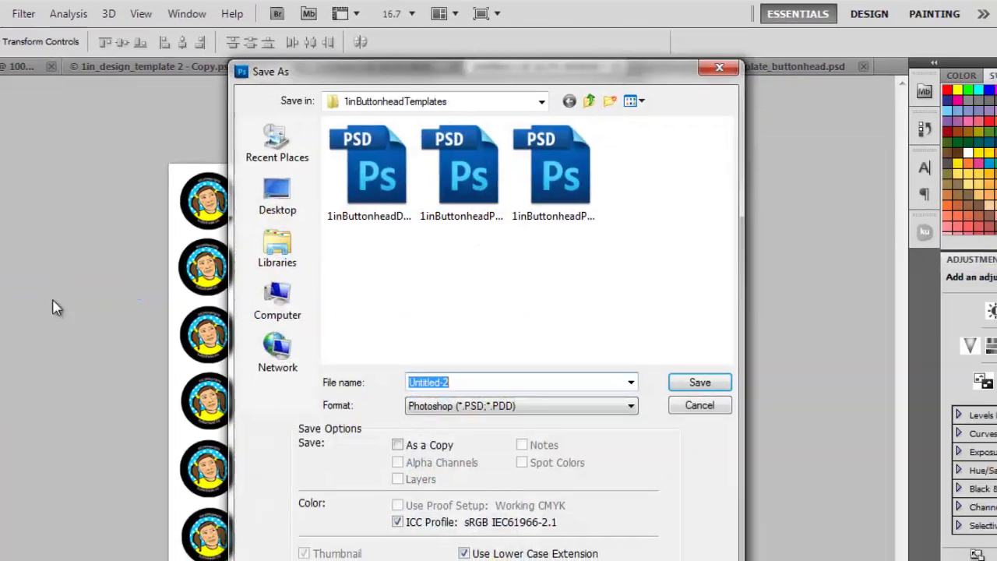
click(282, 204)
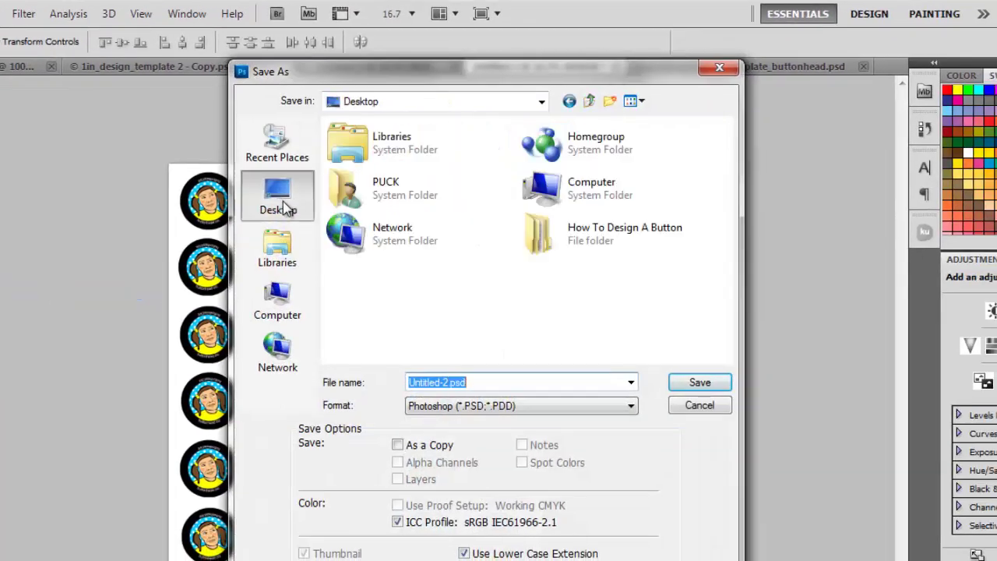
double_click(576, 242)
click(366, 166)
double_click(370, 171)
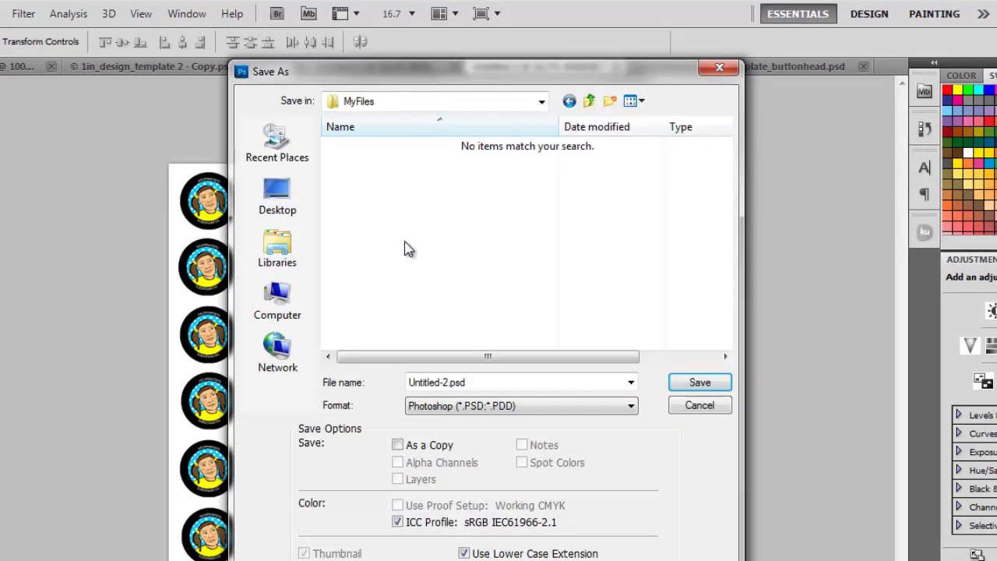
click(505, 382)
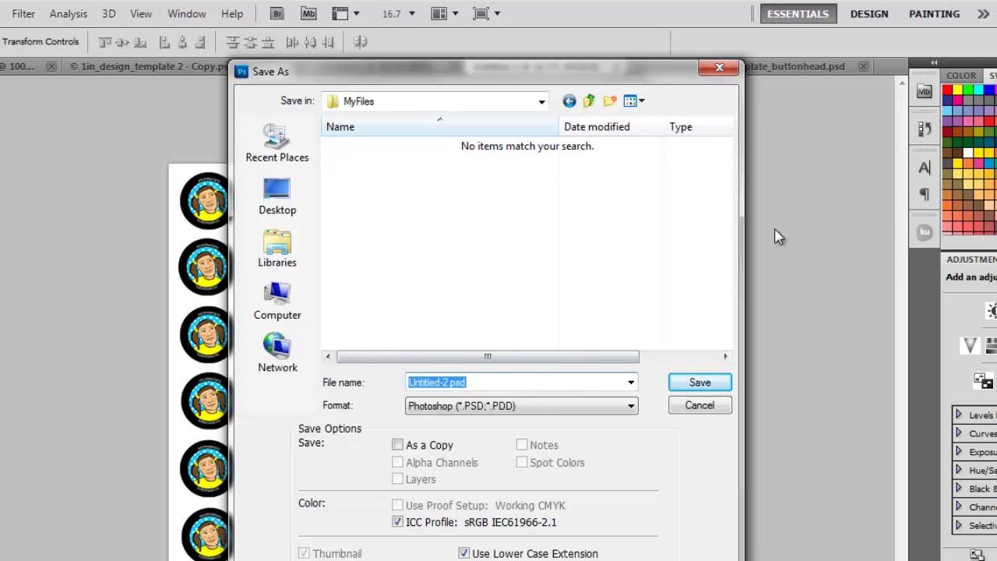
text(but)
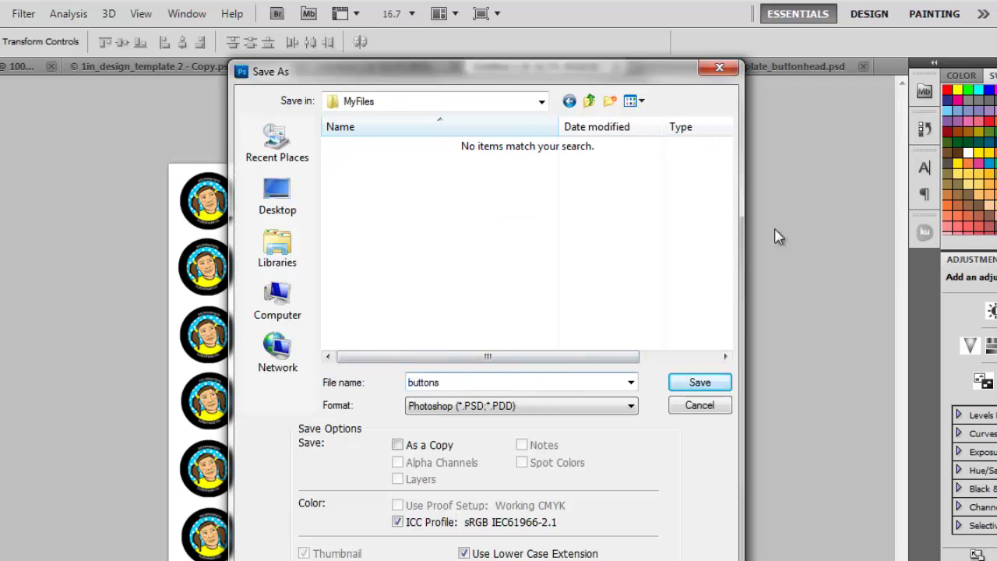
text(tons)
key(Return)
key(alt+Tab)
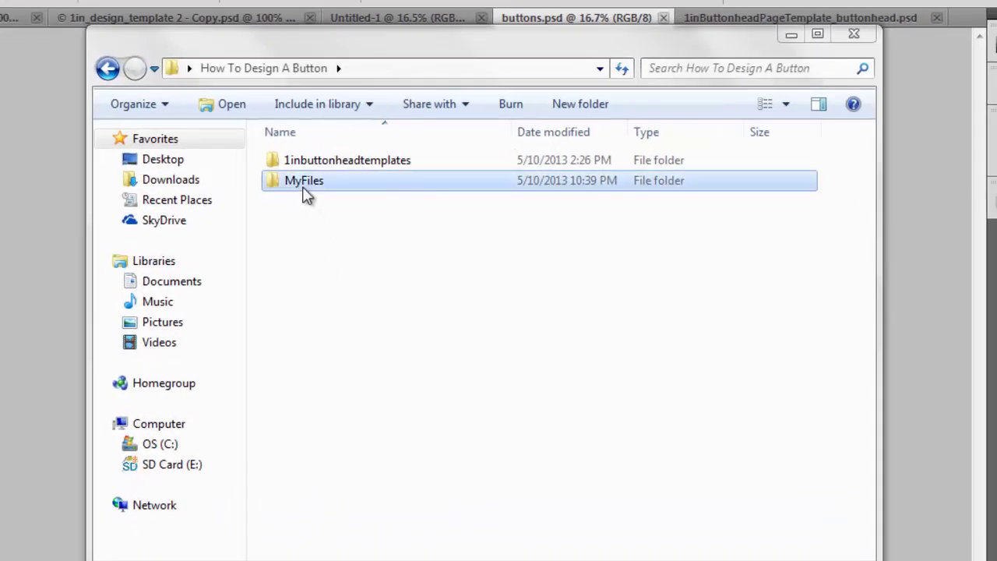
Compress the MyFiles folder with Send to > Compressed (zipped) folder
click(303, 190)
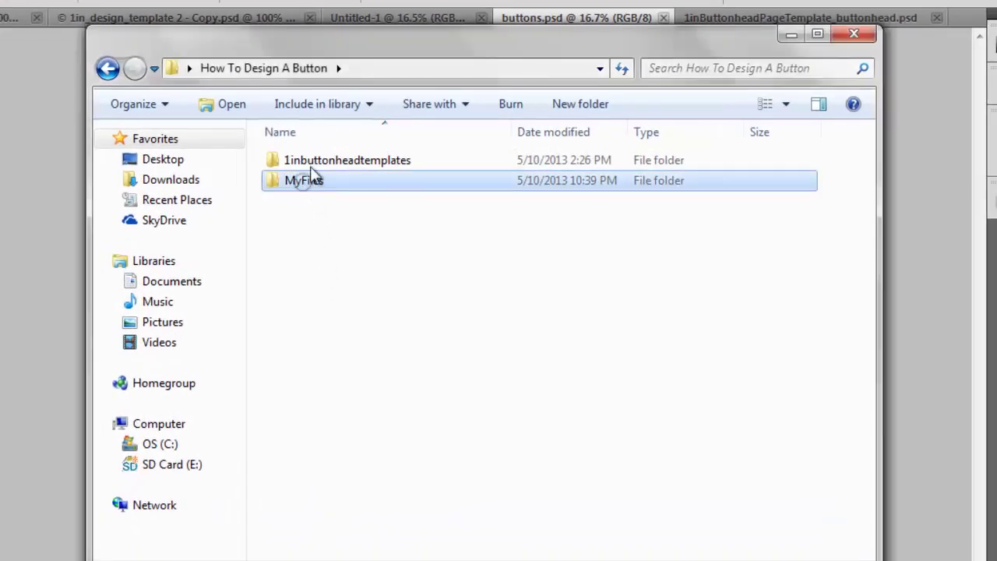
right_click(309, 190)
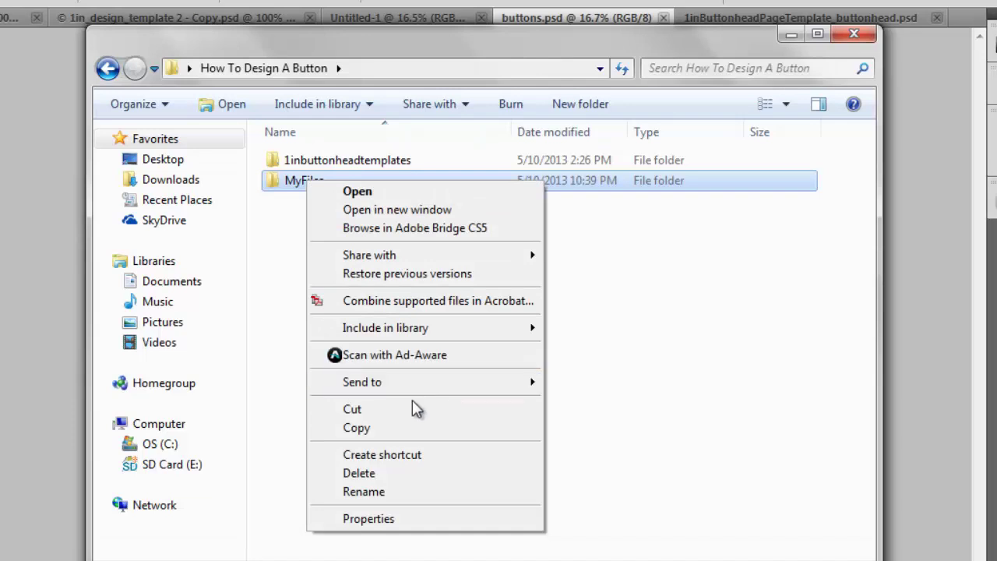
mouse_move(431, 384)
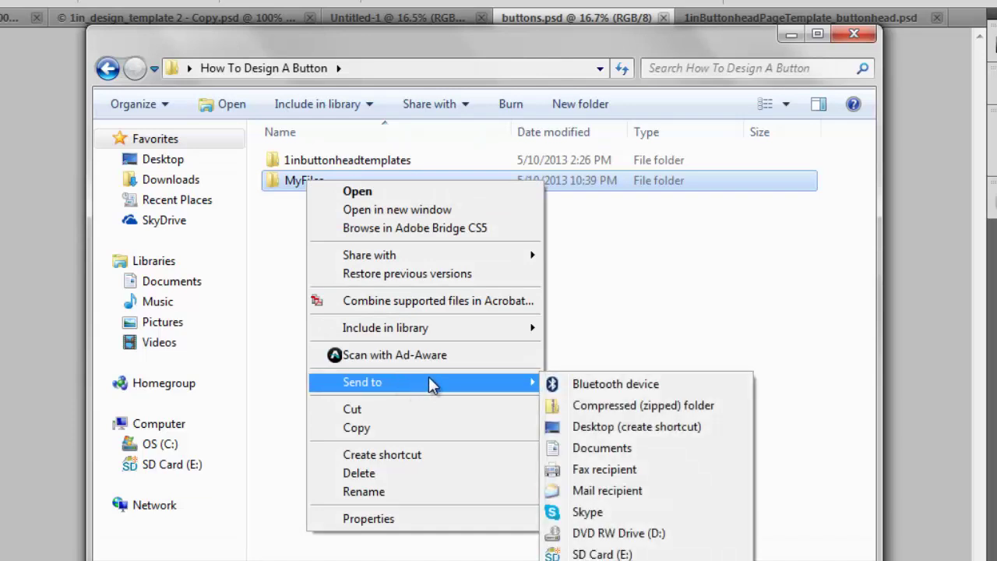
click(596, 406)
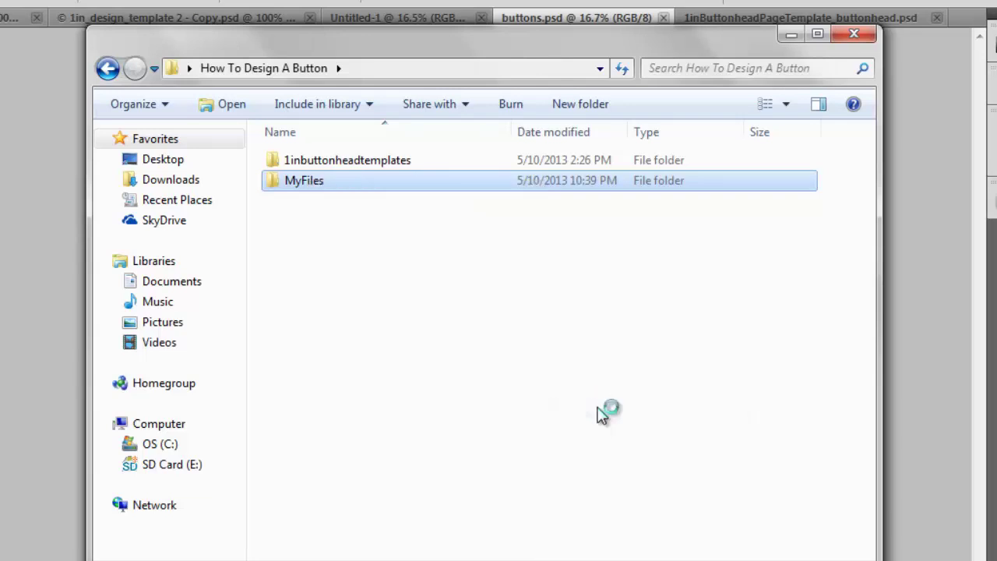
Keep the zip's default name, then add 100 1 Inch (Small) Custom Pinback Buttons to the cart
click(395, 281)
click(314, 202)
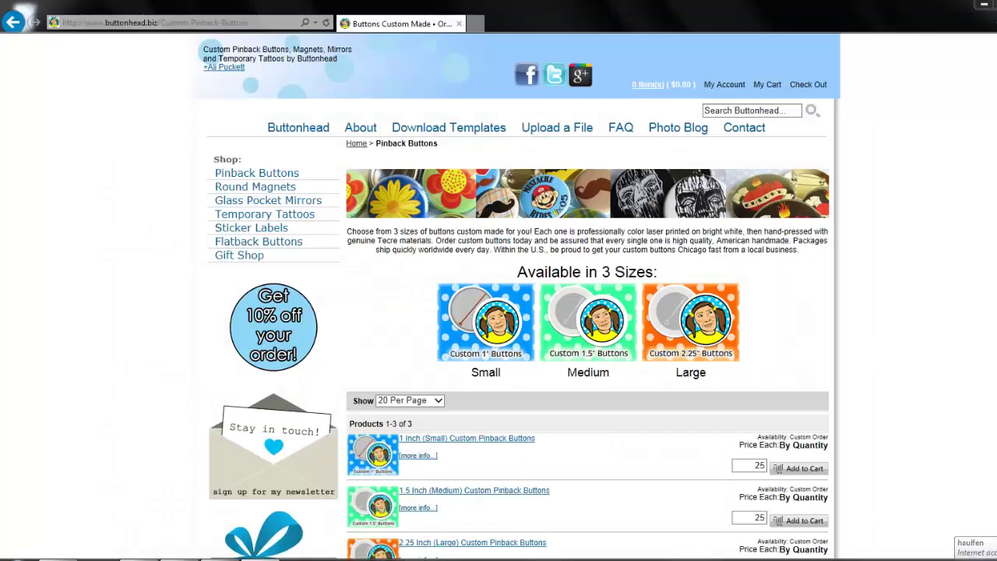
scroll(514, 311, down, 1)
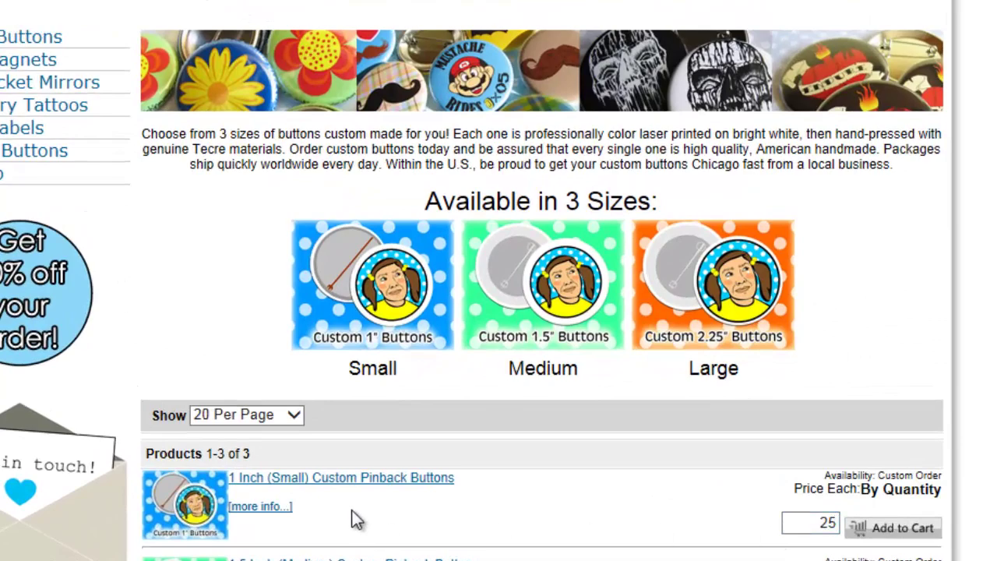
click(347, 478)
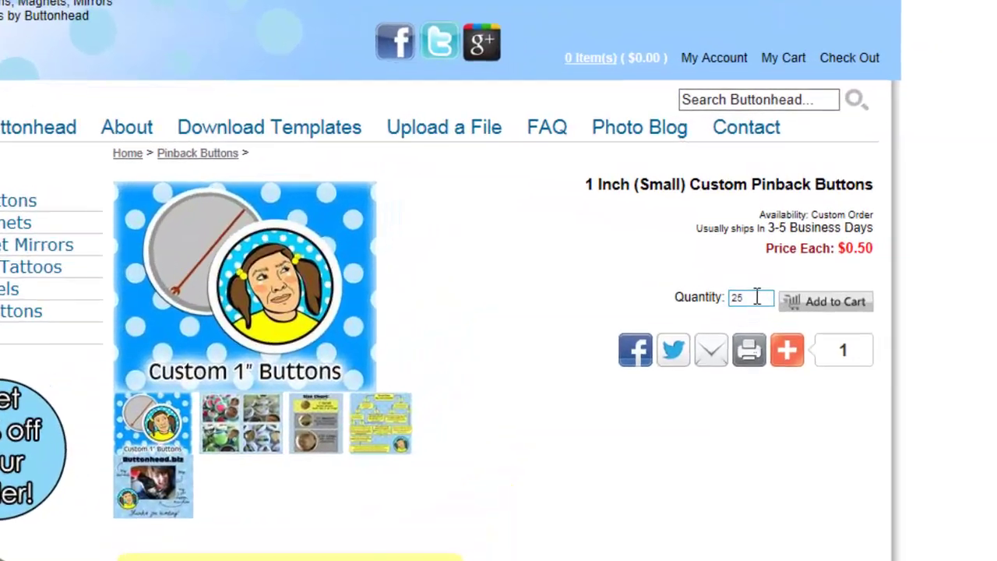
double_click(762, 238)
text(100)
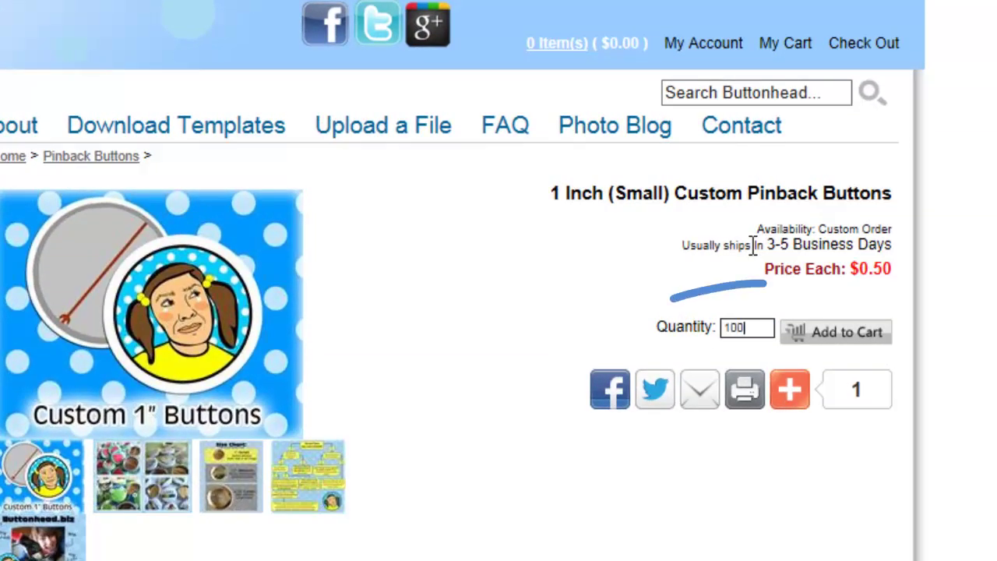
click(846, 344)
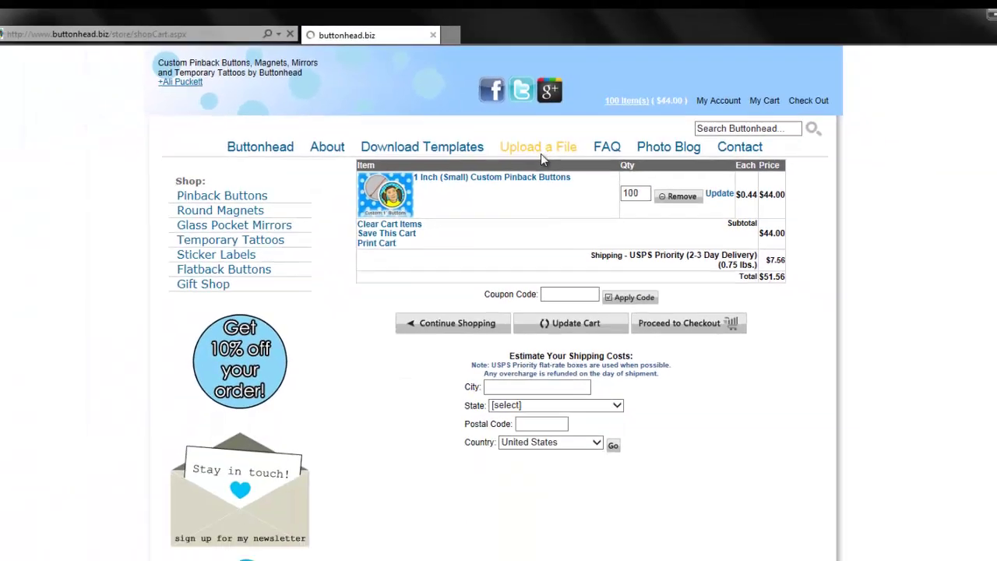
Open the secure upload form and choose MyFiles.zip from How To Design A Button
click(517, 253)
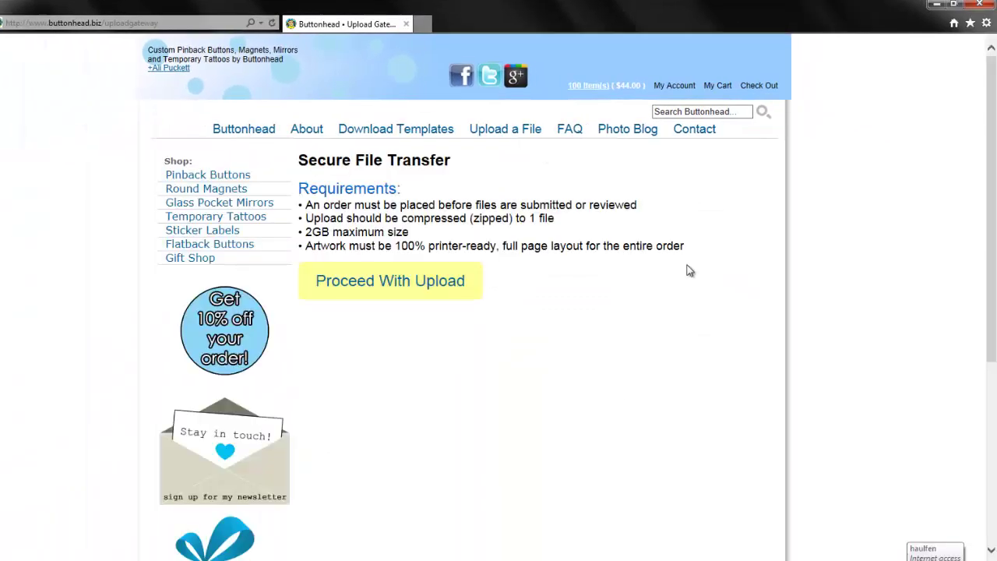
click(420, 285)
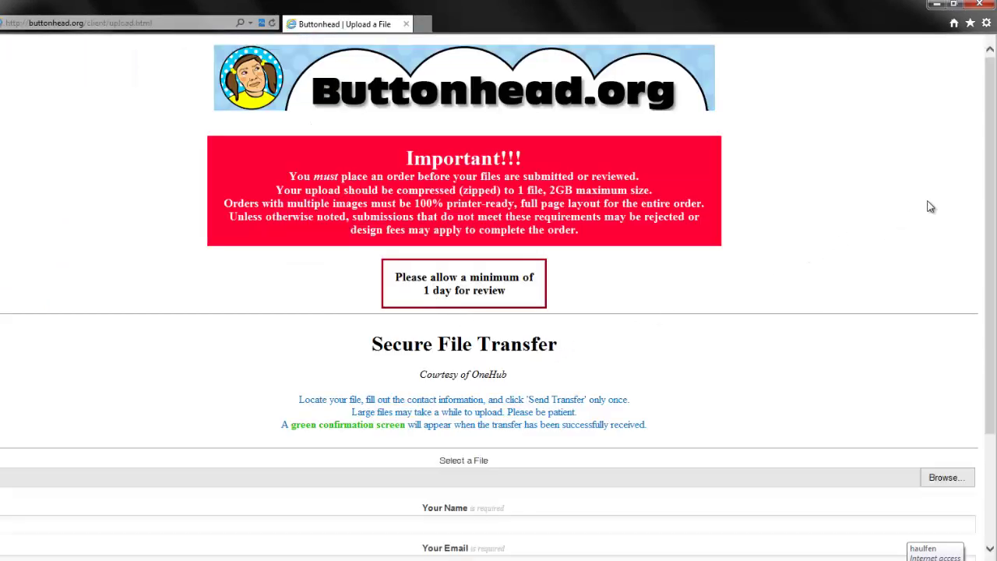
drag(988, 87, 992, 196)
click(927, 331)
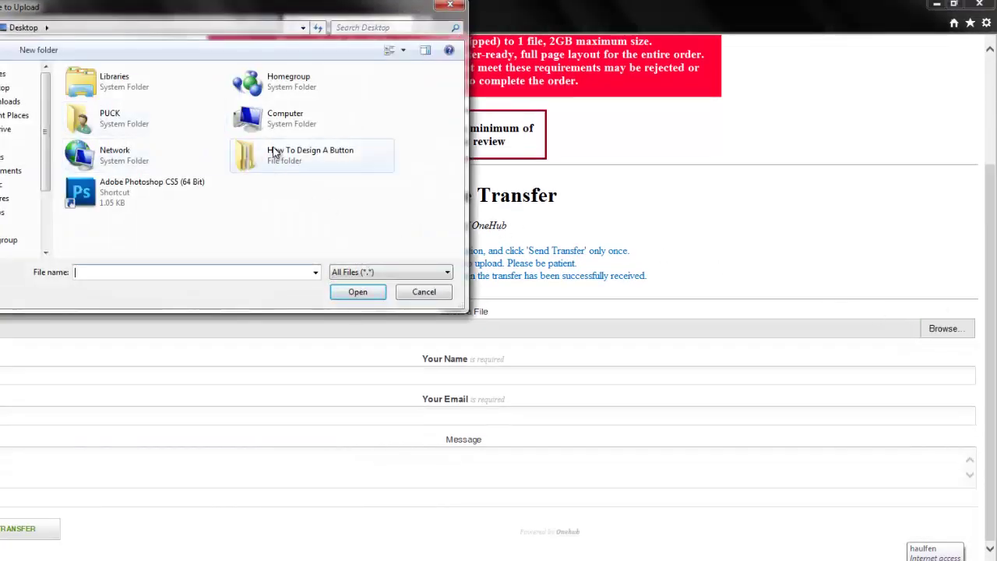
double_click(277, 154)
double_click(140, 117)
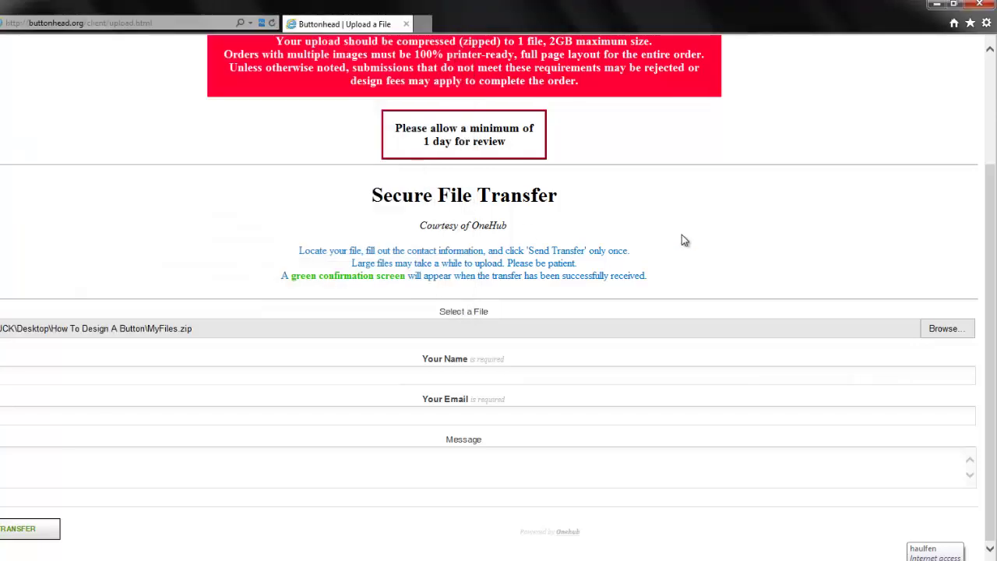